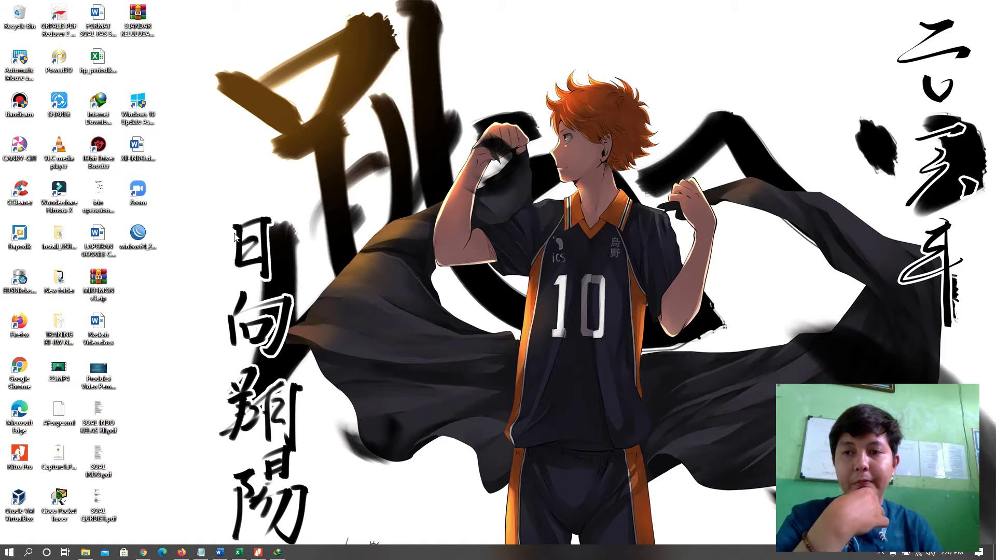
Launch WinBox and allow it through the Windows firewall.
click(219, 280)
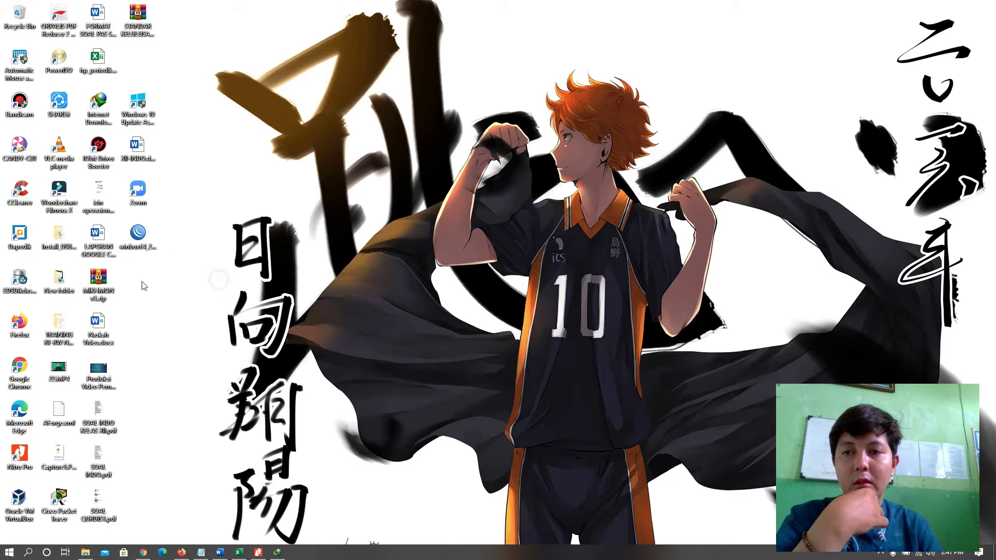
double_click(149, 241)
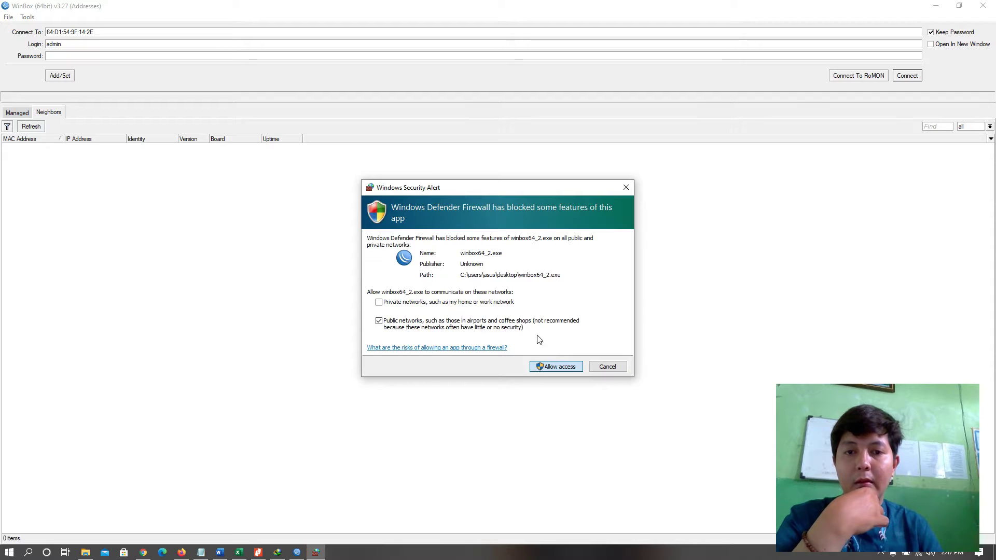
click(555, 366)
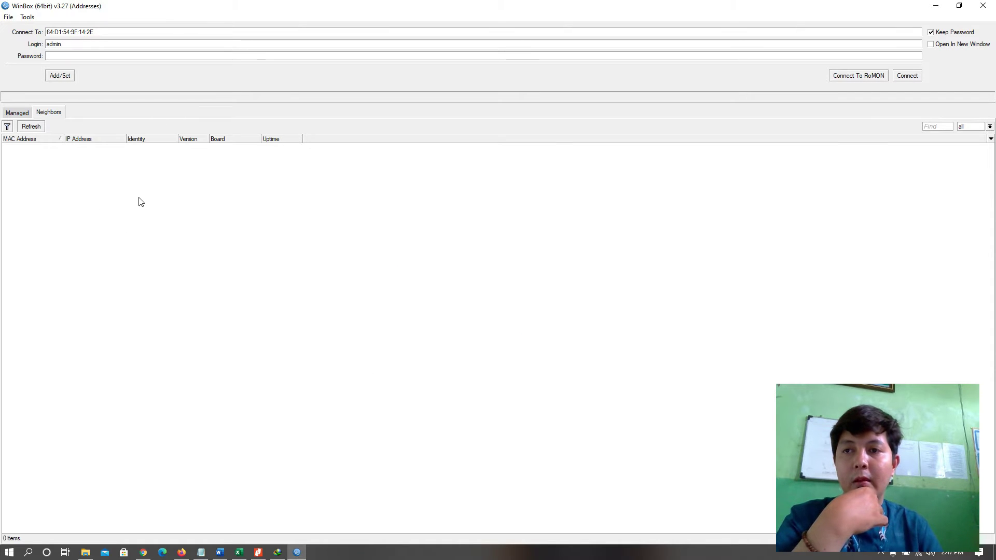
Find neighbouring routers and connect to the hAP lite at MAC CC:2D:E0:20:D0:FE.
click(26, 127)
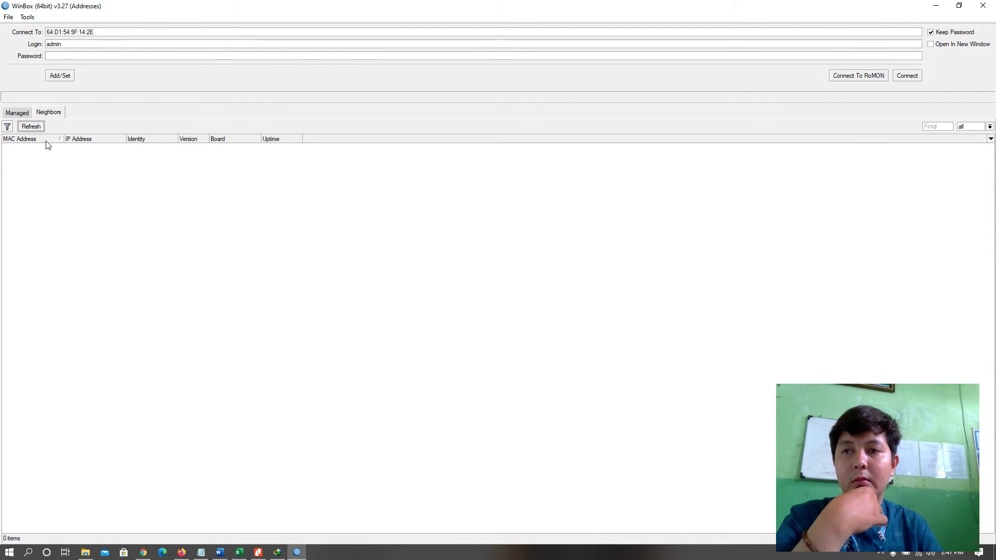
click(31, 127)
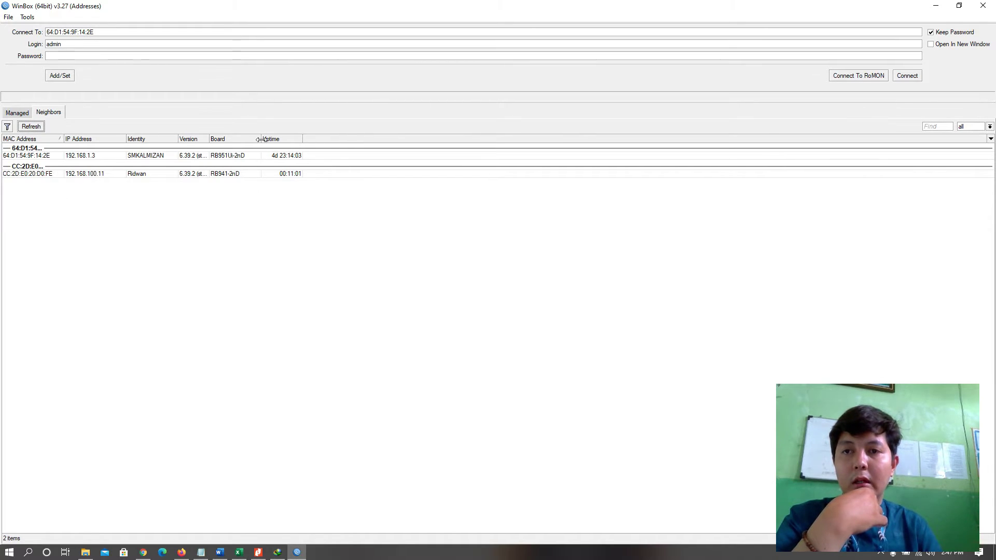
drag(262, 139, 286, 137)
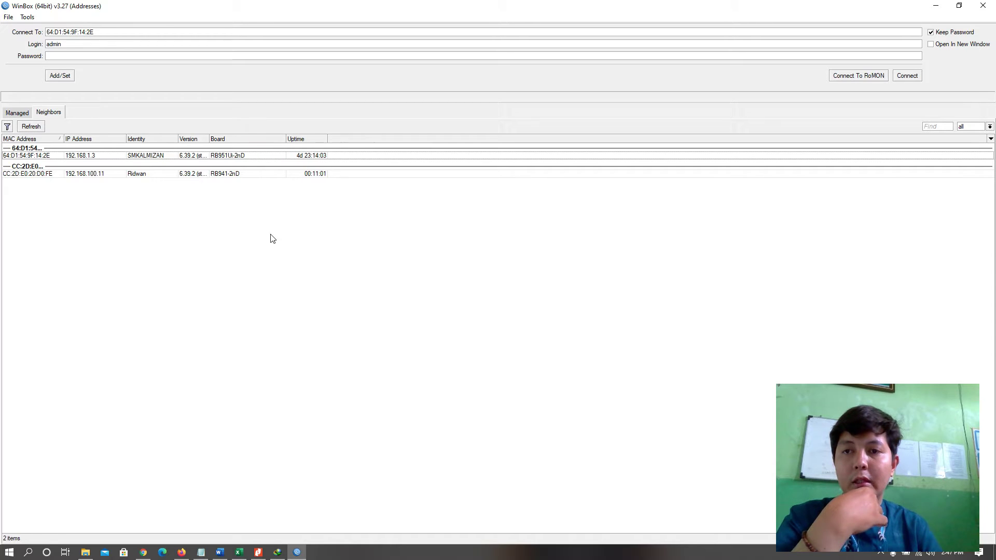
click(231, 174)
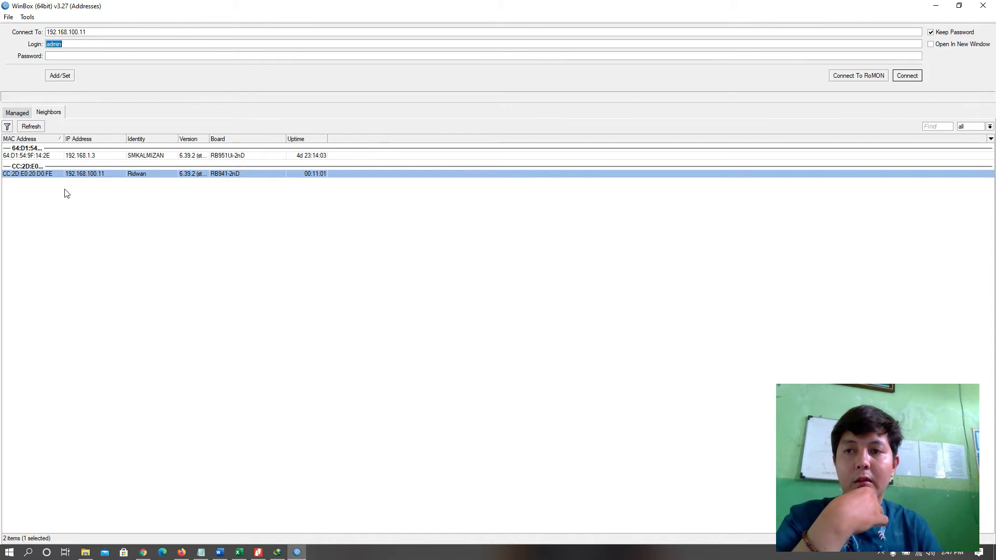
click(45, 174)
click(40, 173)
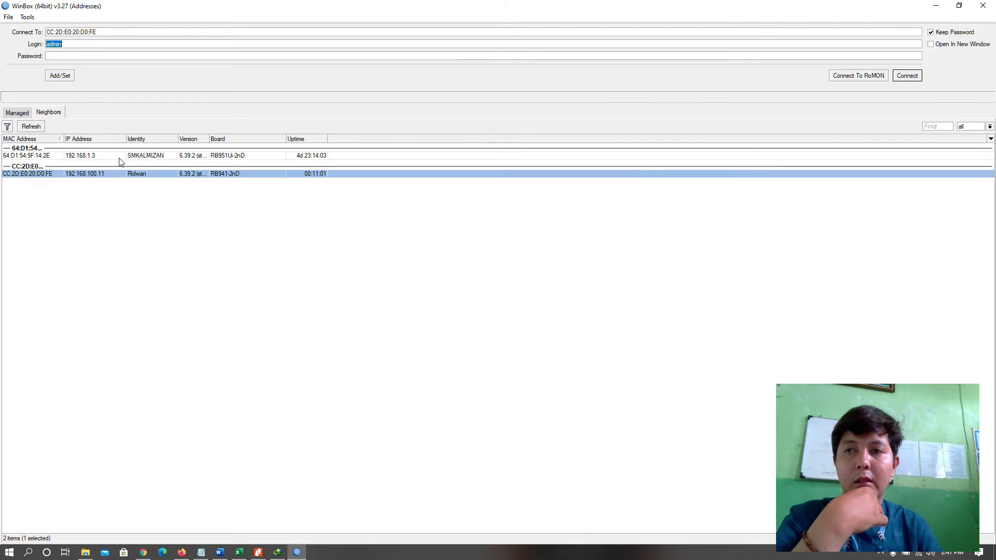
click(908, 76)
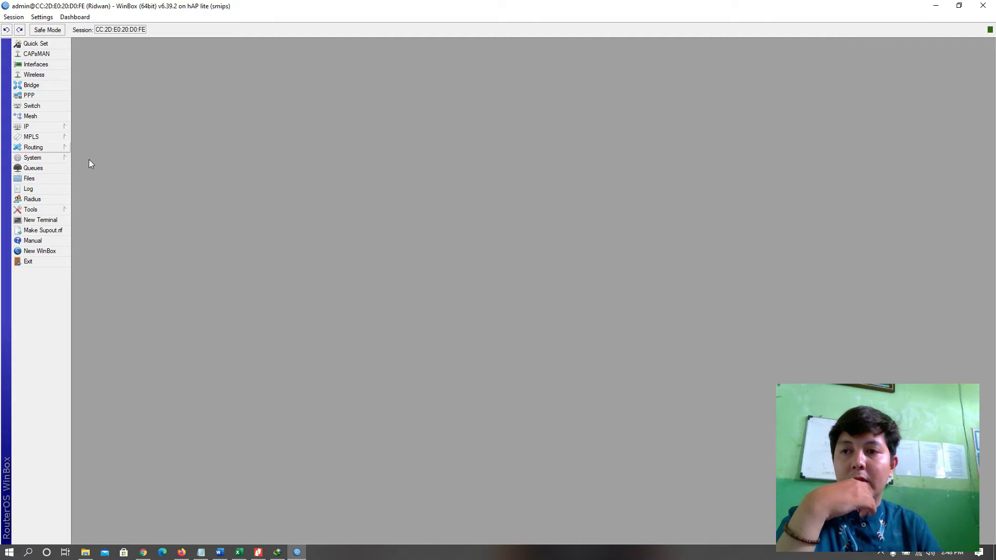
Reset the configuration with Keep User Configuration and No Default Configuration ticked, and confirm.
click(44, 158)
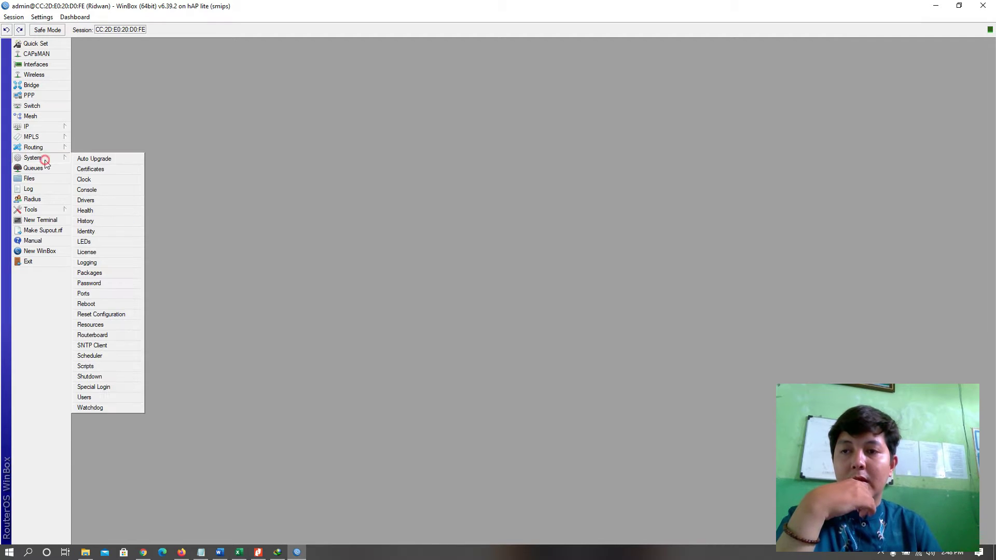
click(112, 316)
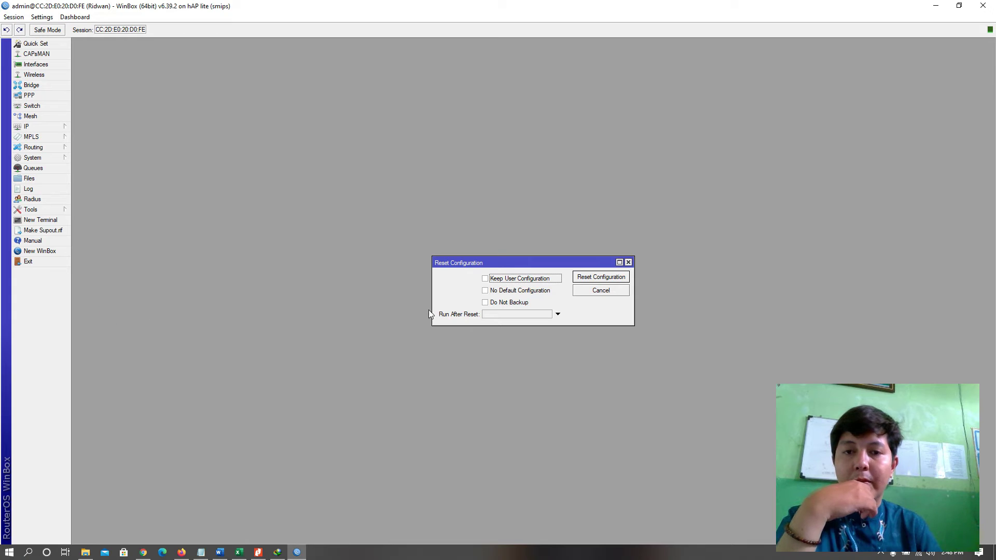
click(615, 292)
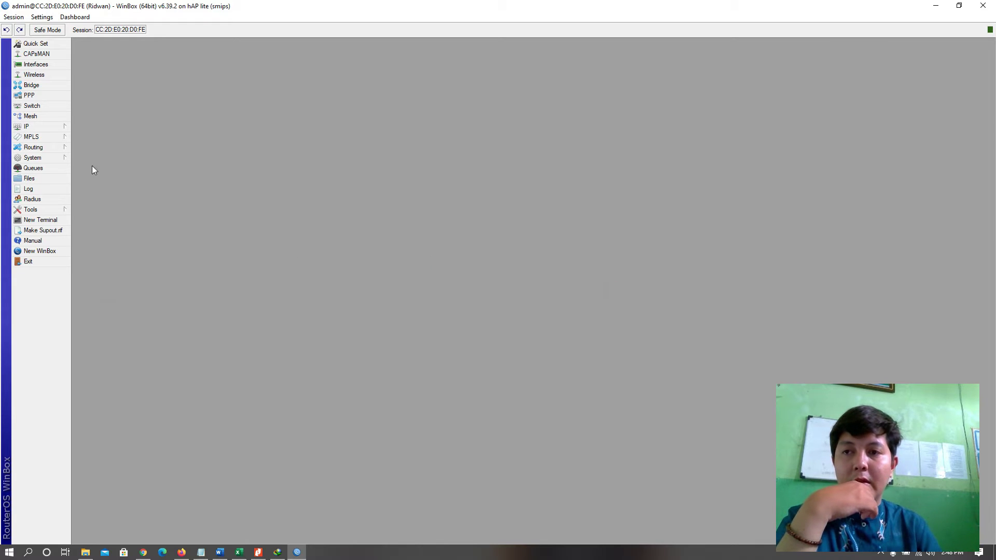
click(49, 158)
click(107, 315)
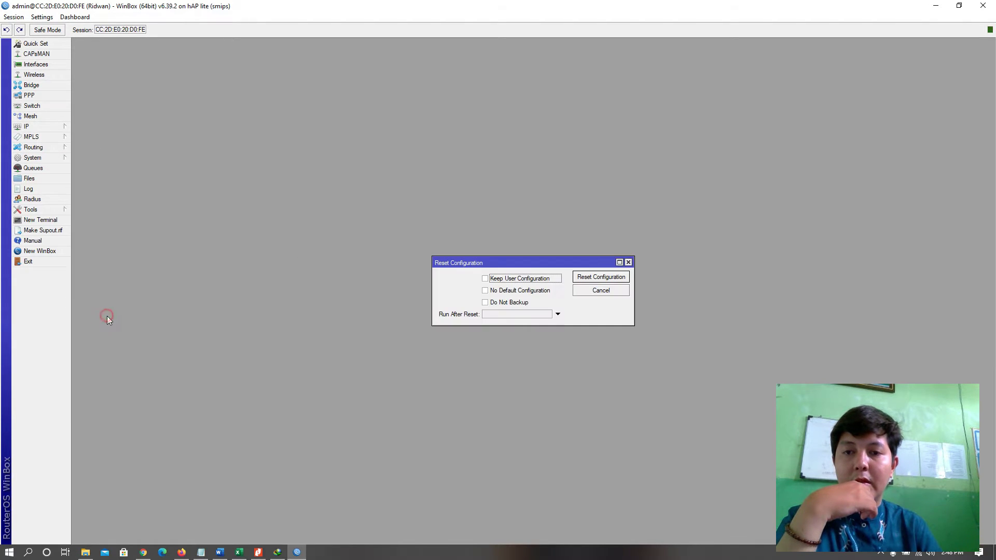
click(510, 280)
click(503, 290)
click(509, 304)
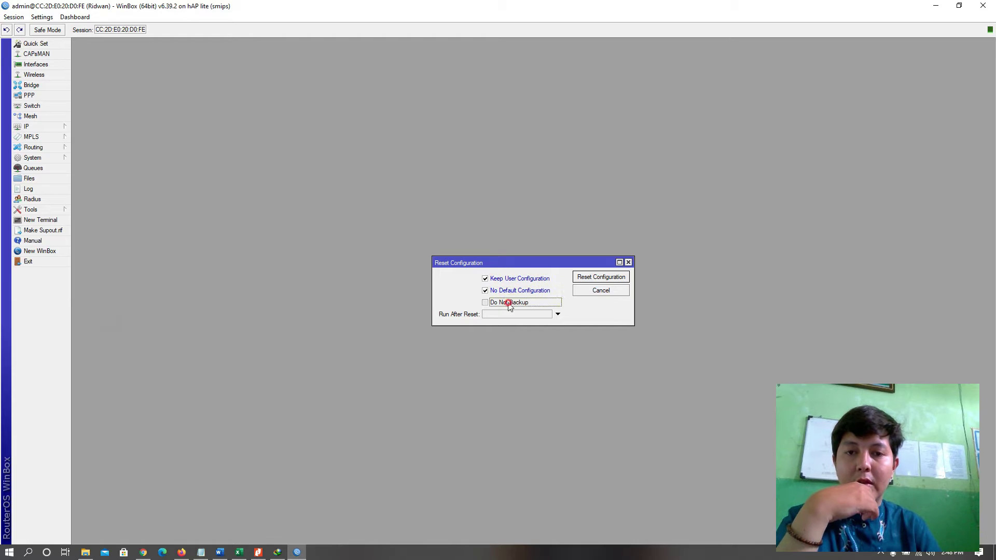
click(607, 280)
click(540, 286)
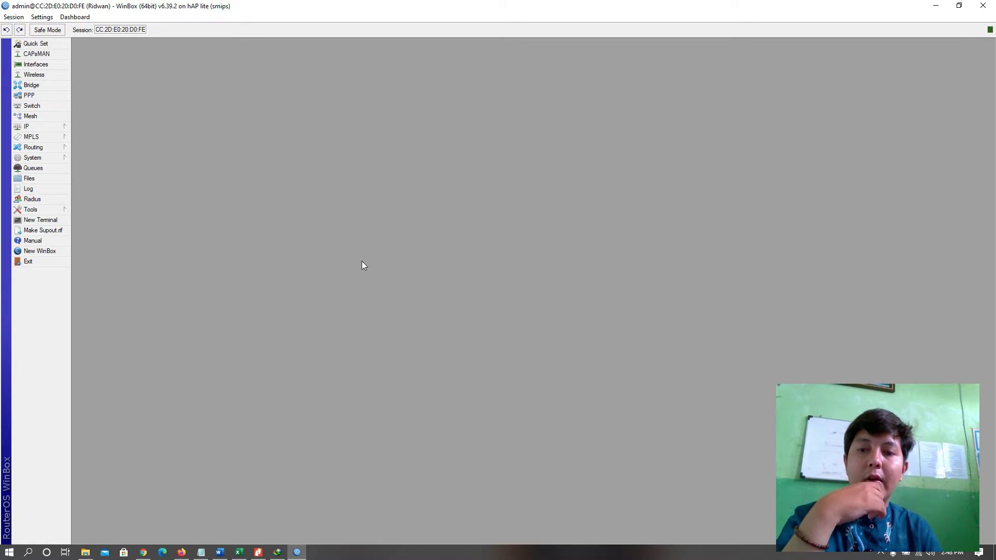
Add address 20.20.20.1/24 on ether2 in IP > Addresses and close the Address List.
click(27, 126)
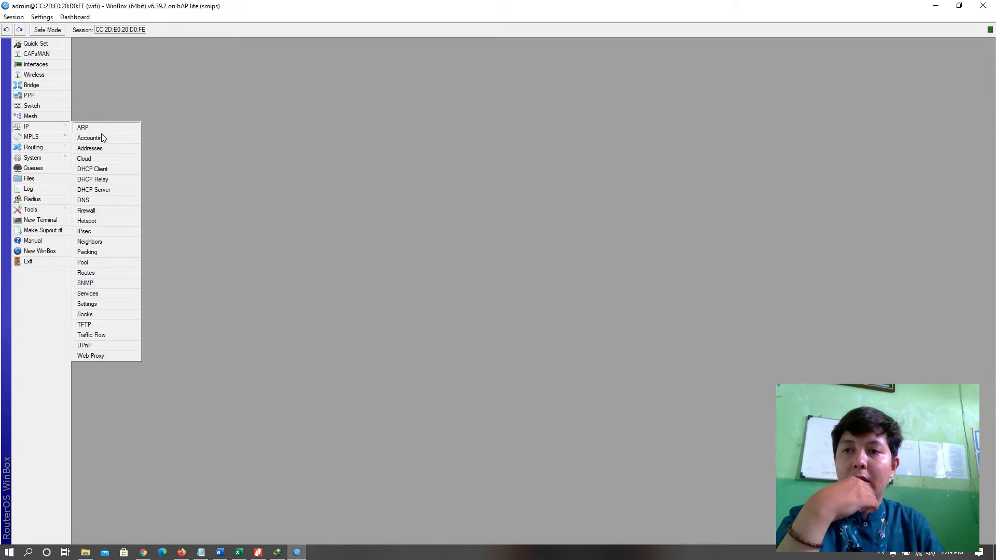
click(100, 148)
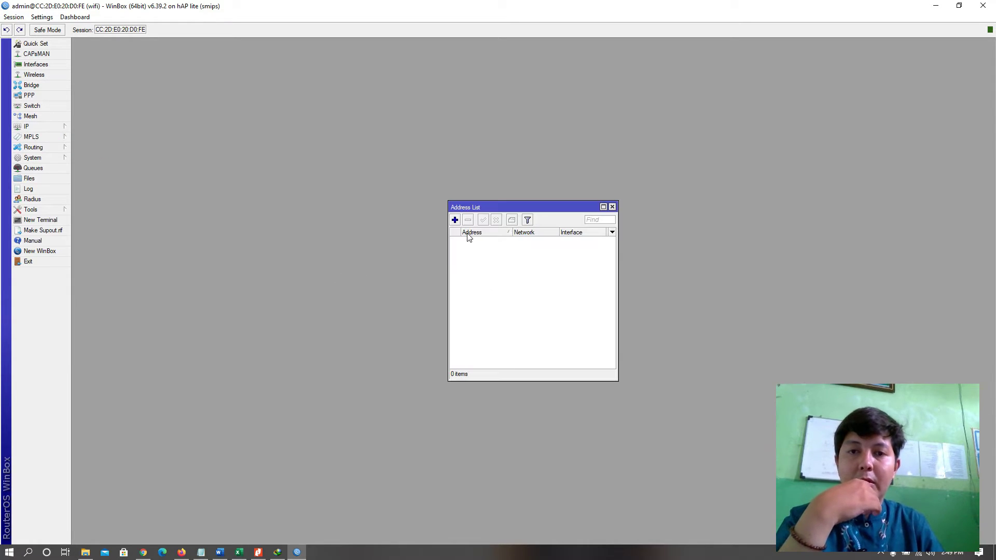
click(455, 220)
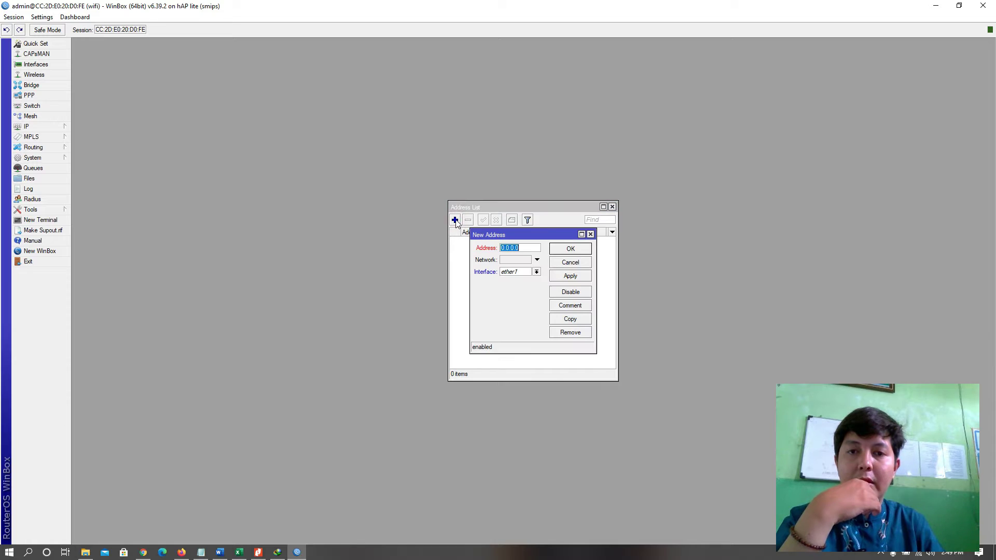
click(591, 234)
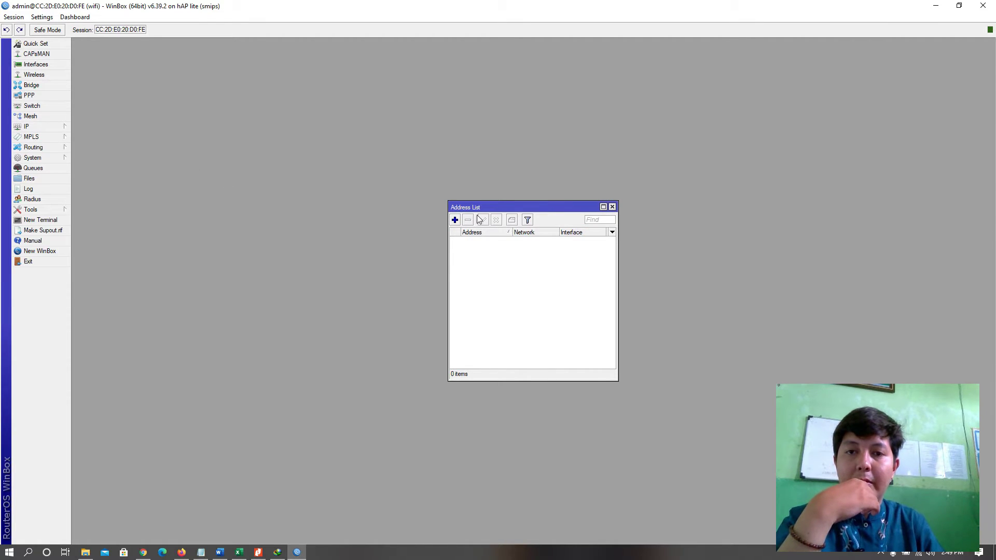
click(455, 220)
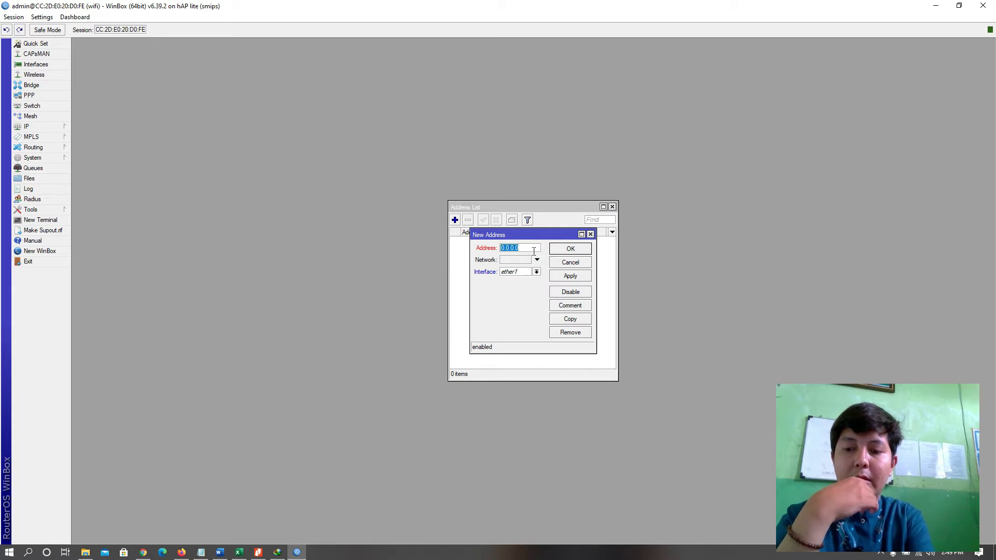
text(20.)
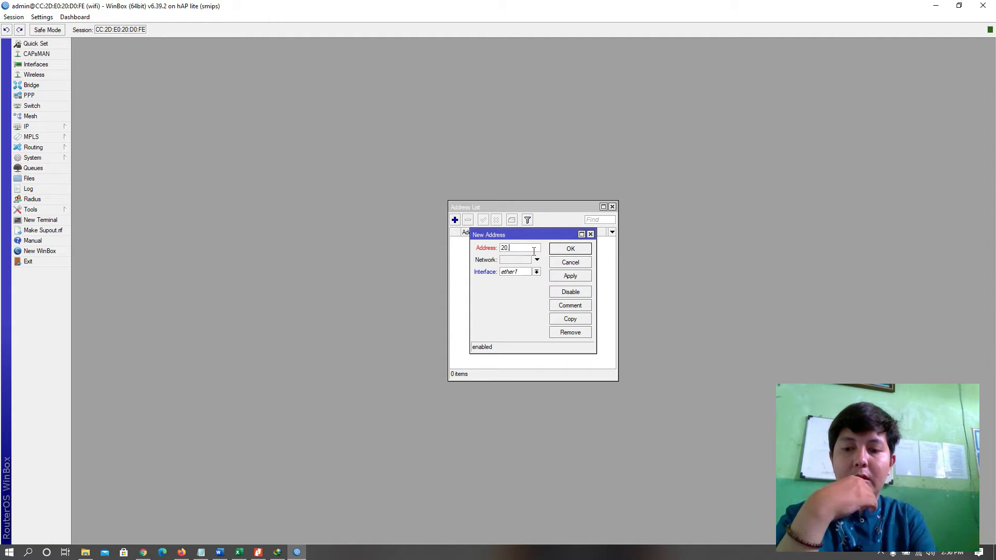
text(20.20.20)
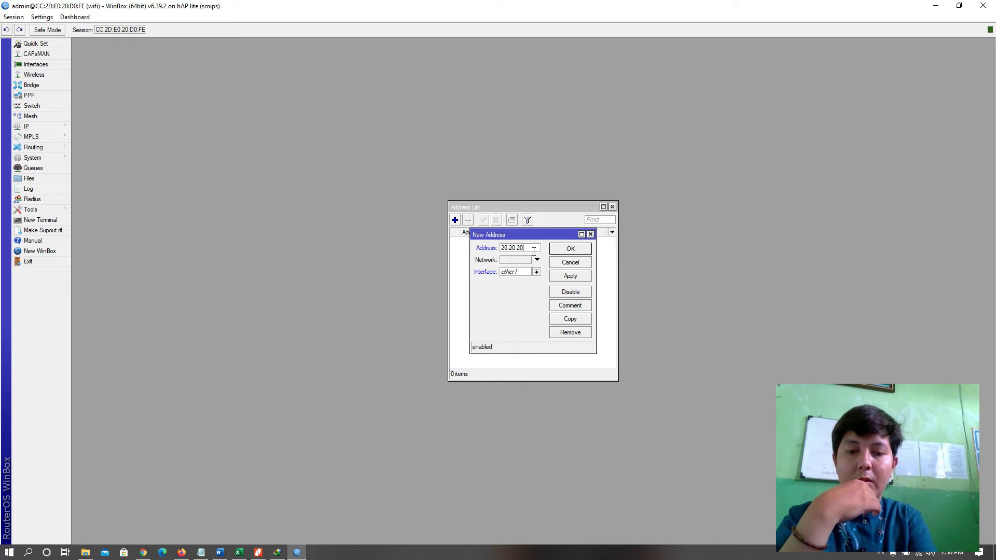
text(1)
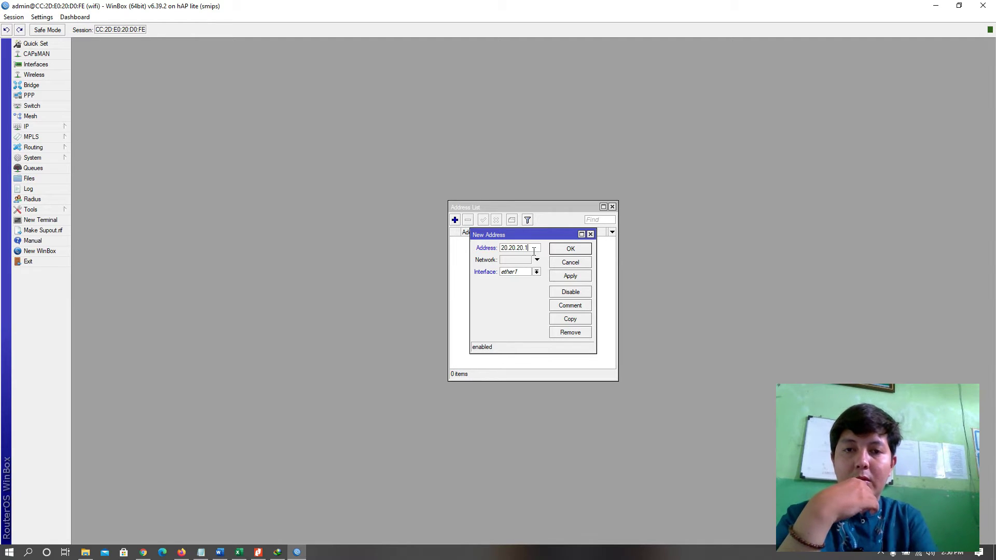
text(/24)
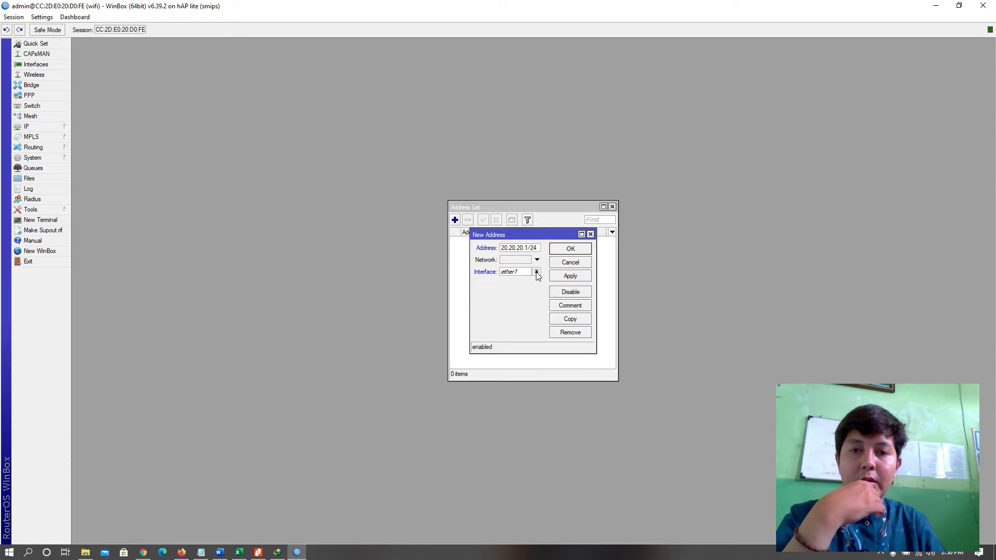
click(536, 273)
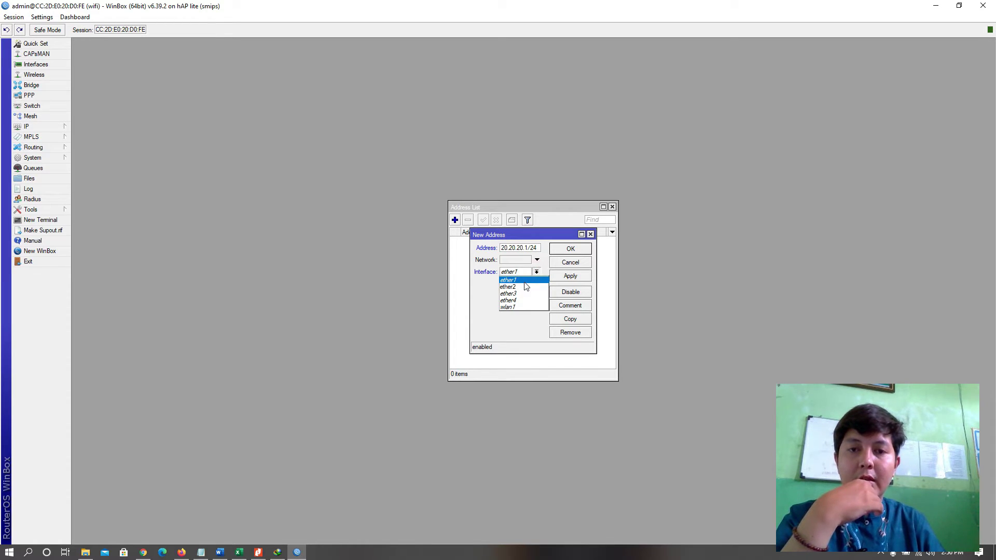
click(525, 287)
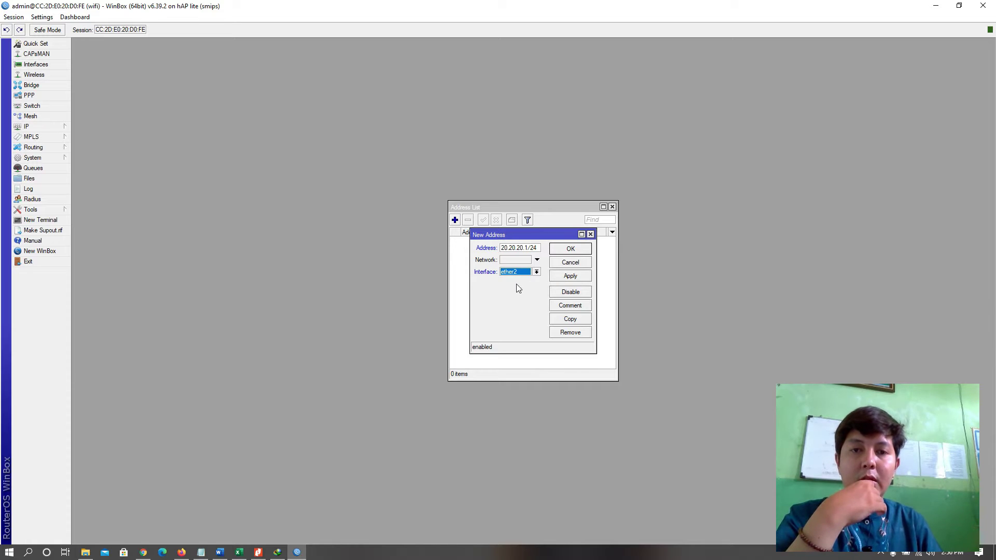
click(565, 276)
click(601, 249)
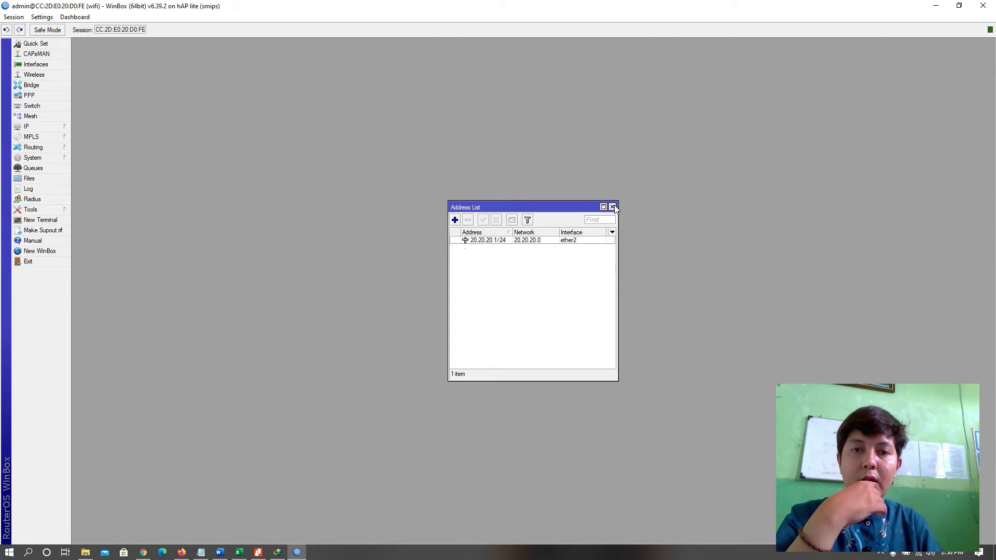
click(612, 207)
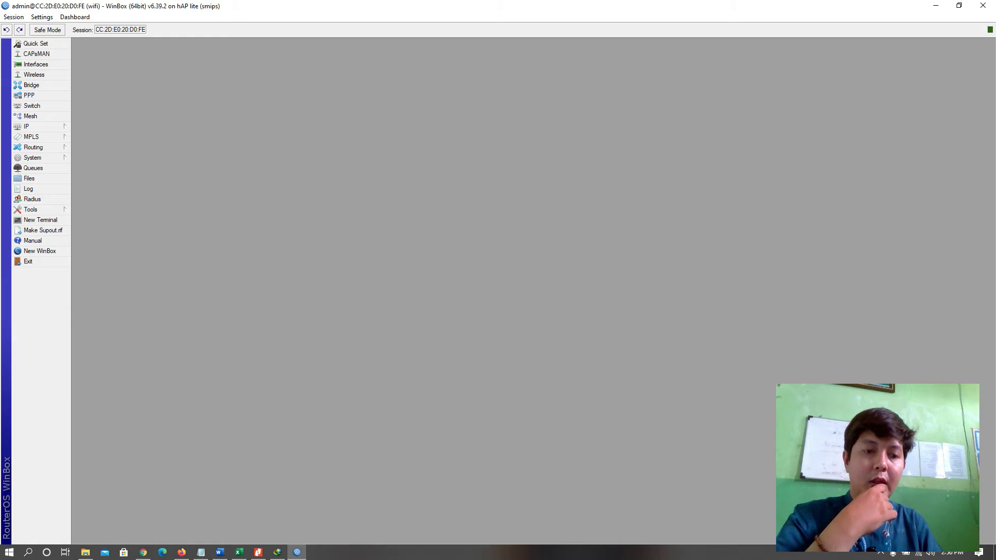
Bring up the Ethernet adapter's IPv4 properties from Windows network settings.
click(935, 554)
click(912, 544)
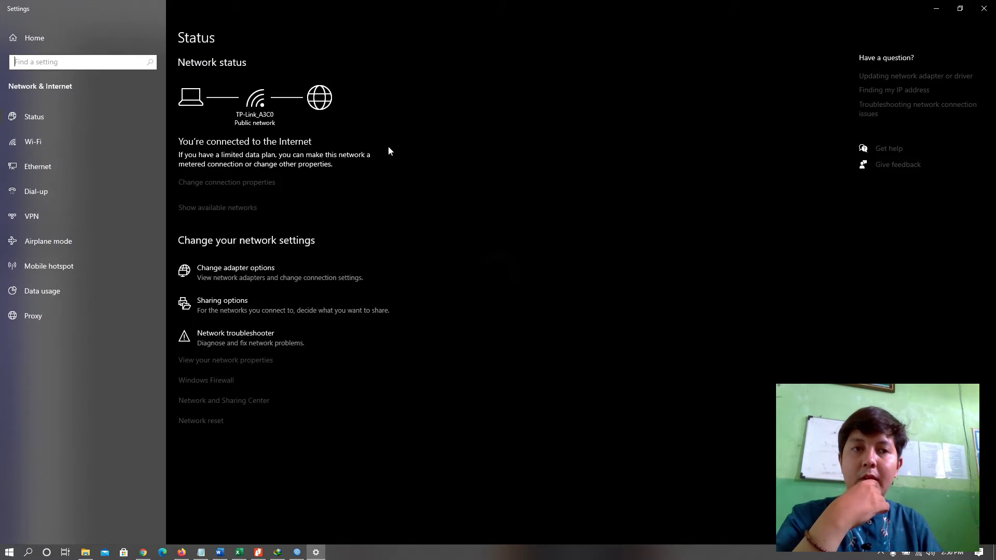
click(40, 166)
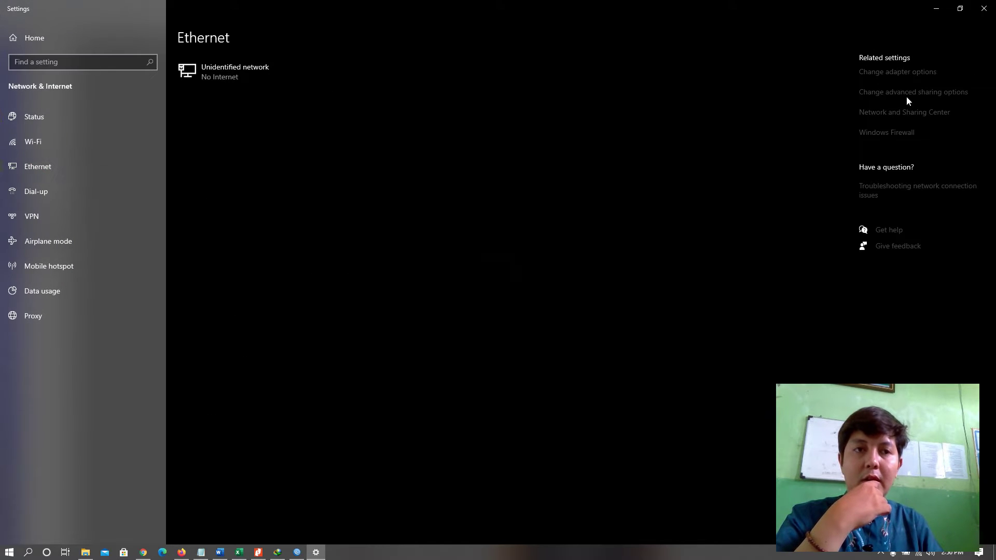
click(908, 77)
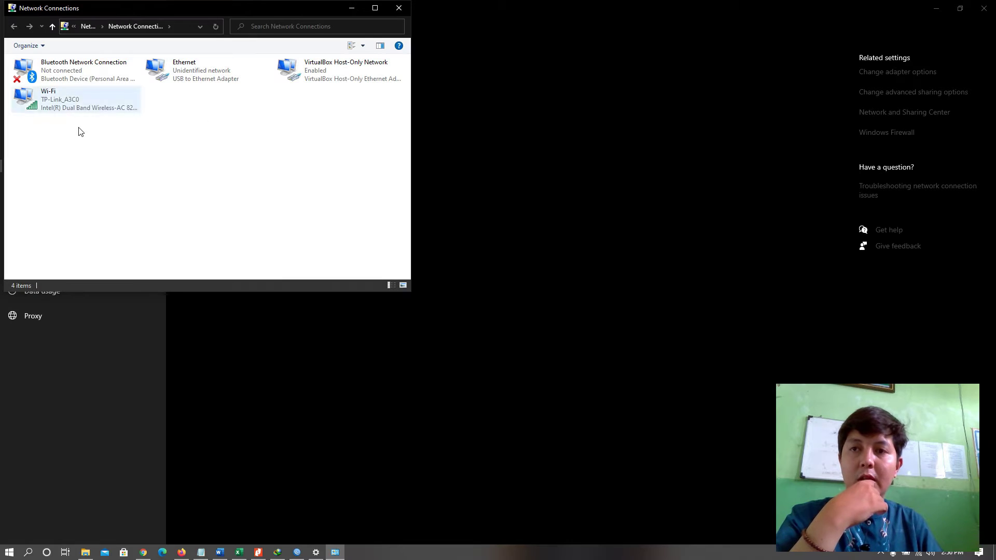
double_click(206, 78)
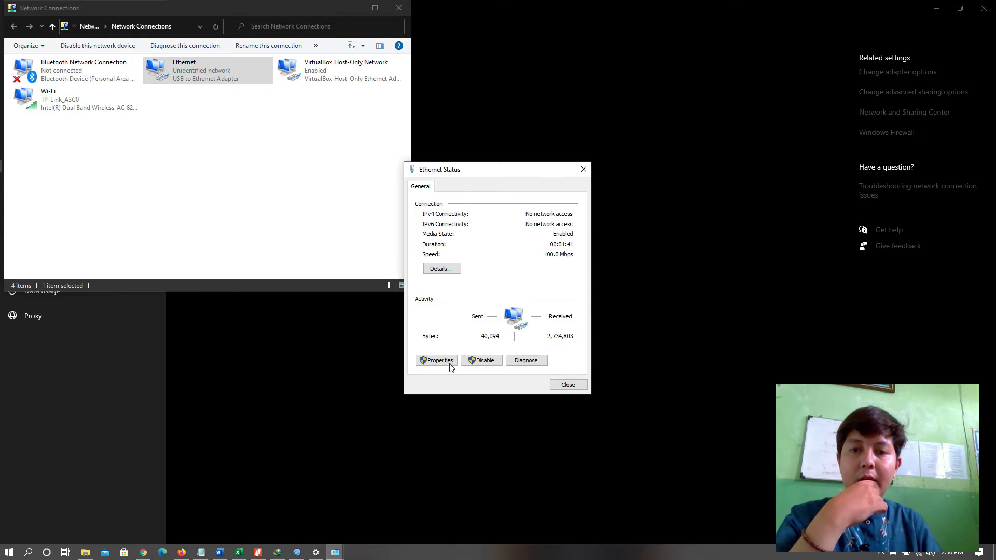
click(448, 360)
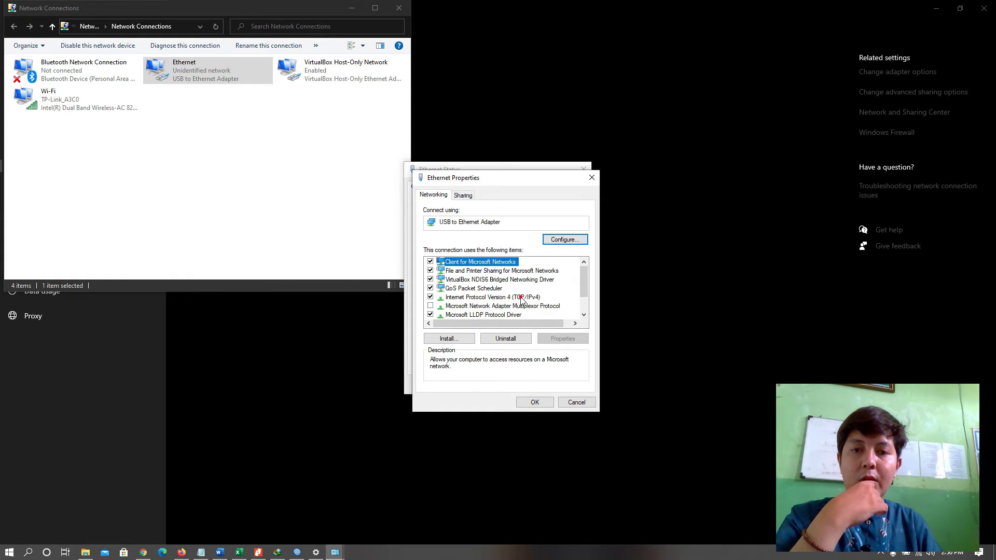
double_click(521, 298)
Set static IP 20.20.20.100, mask 255.255.255.0, gateway 20.20.20.1, DNS 8.8.8.8 and 8.8.4.4.
click(511, 292)
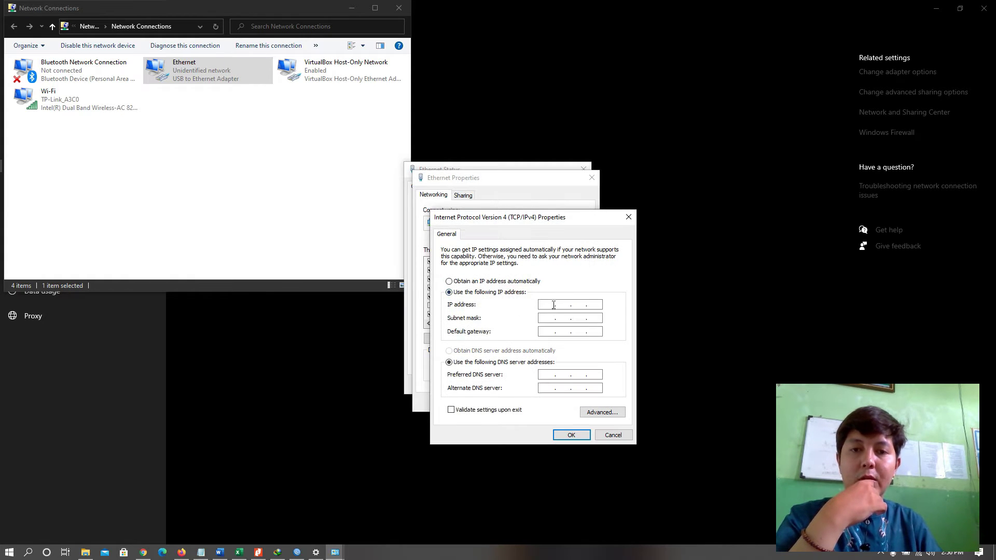
click(552, 305)
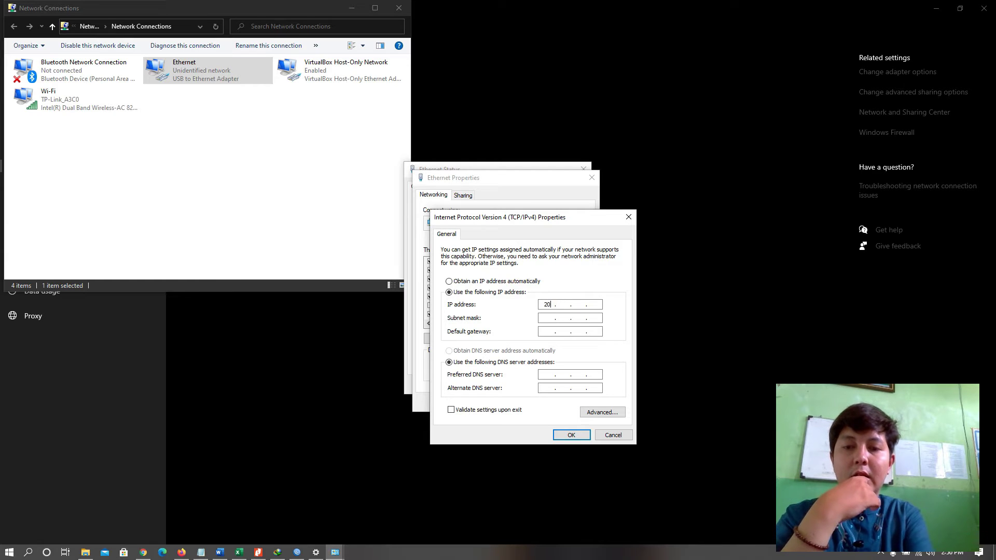
text(2)
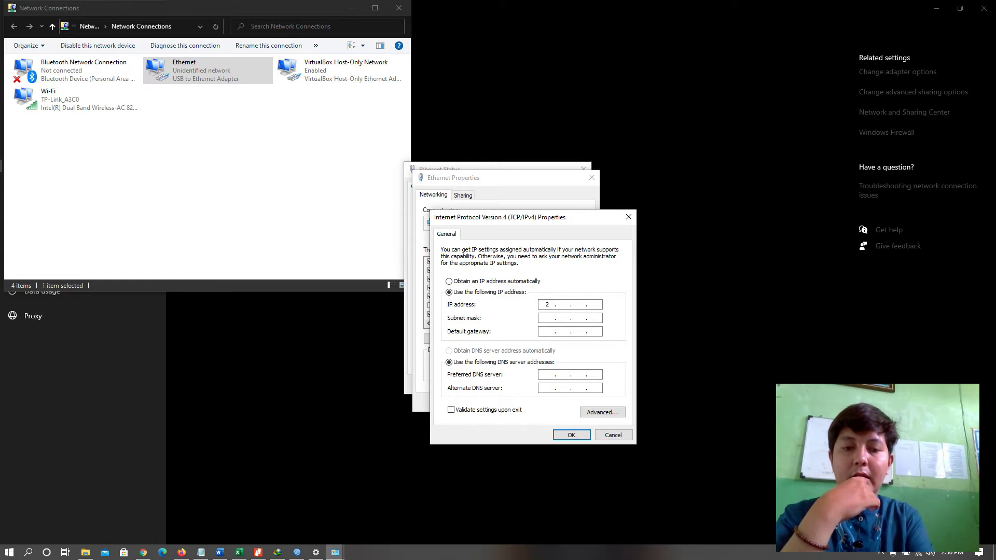
text(0.20)
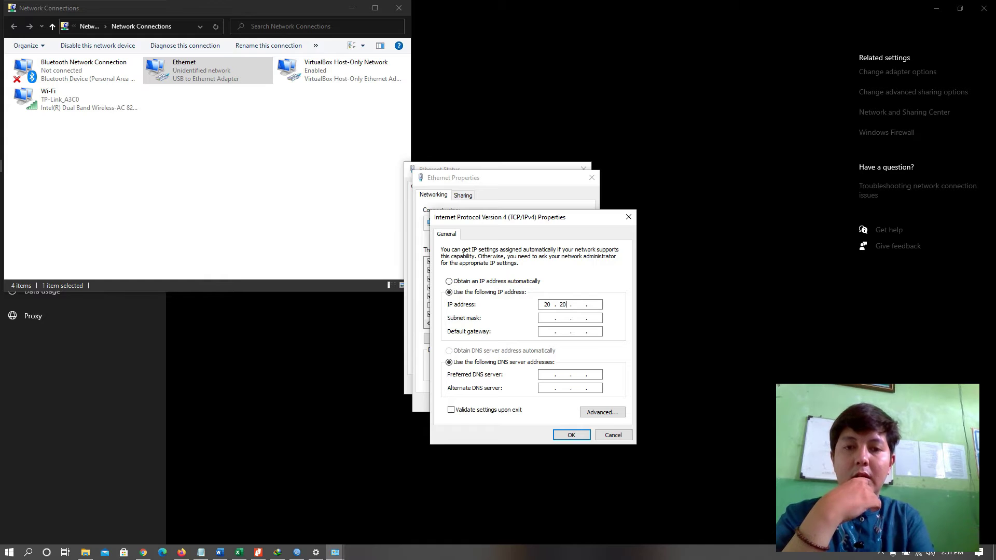
text(.20)
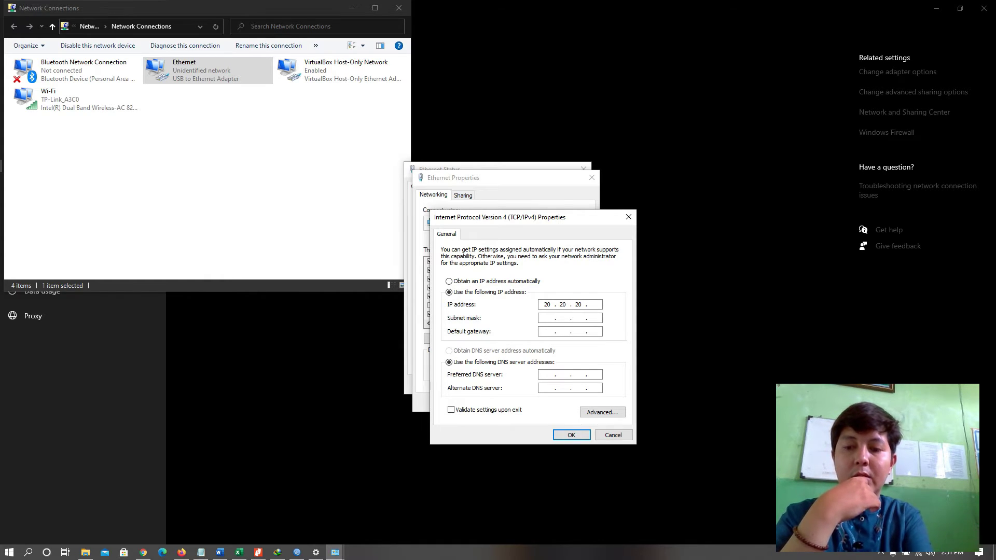
text(.1)
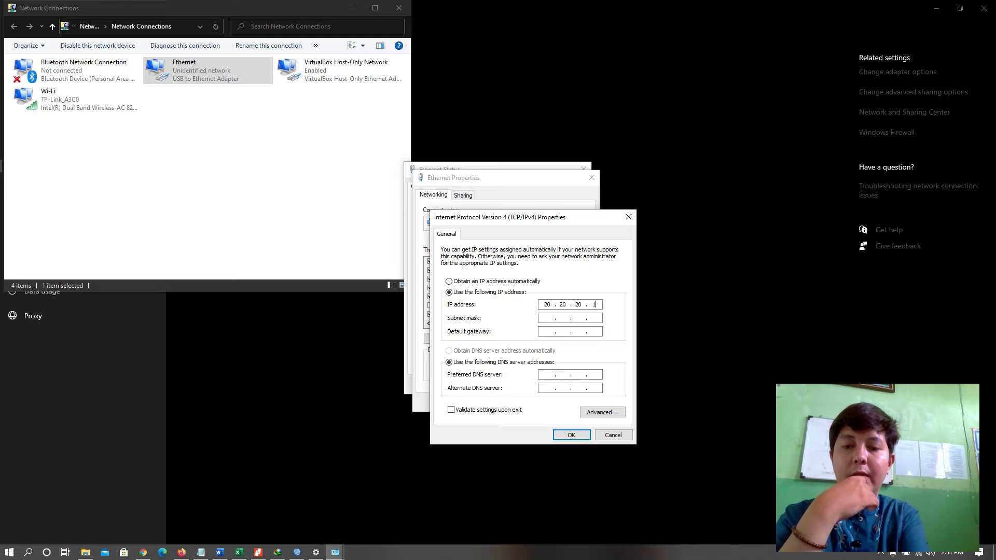
text(00)
key(Tab)
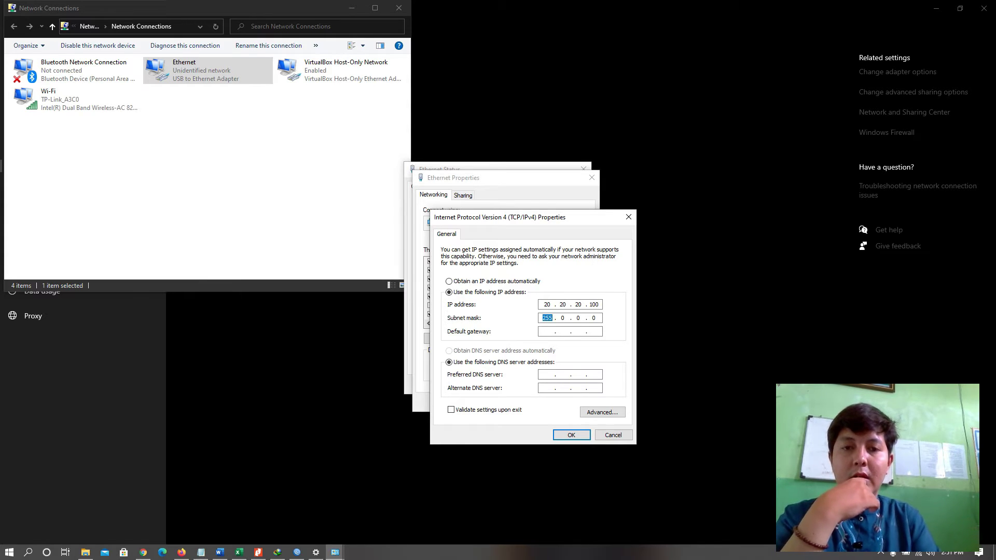
click(562, 317)
key(BackSpace)
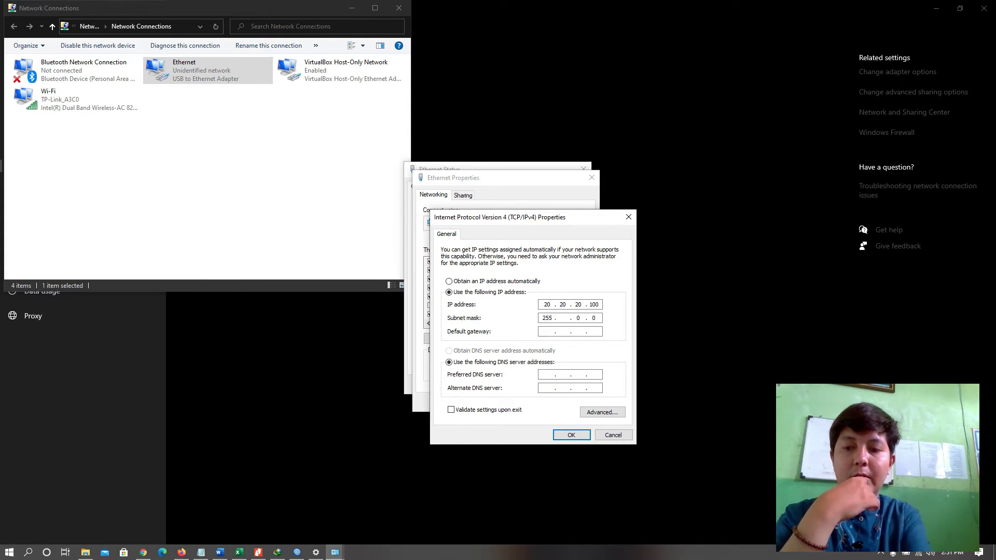
text(255 . 2)
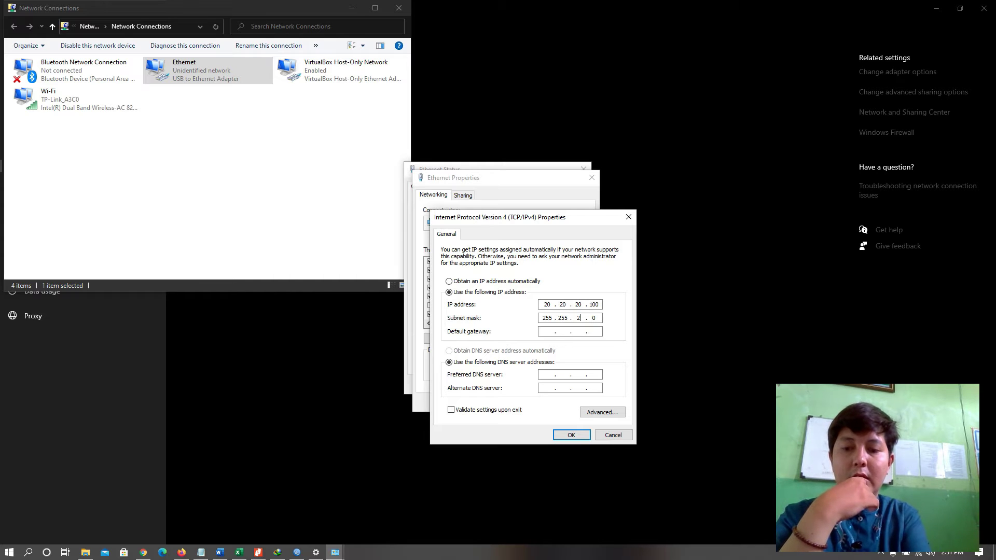
text(55)
click(548, 332)
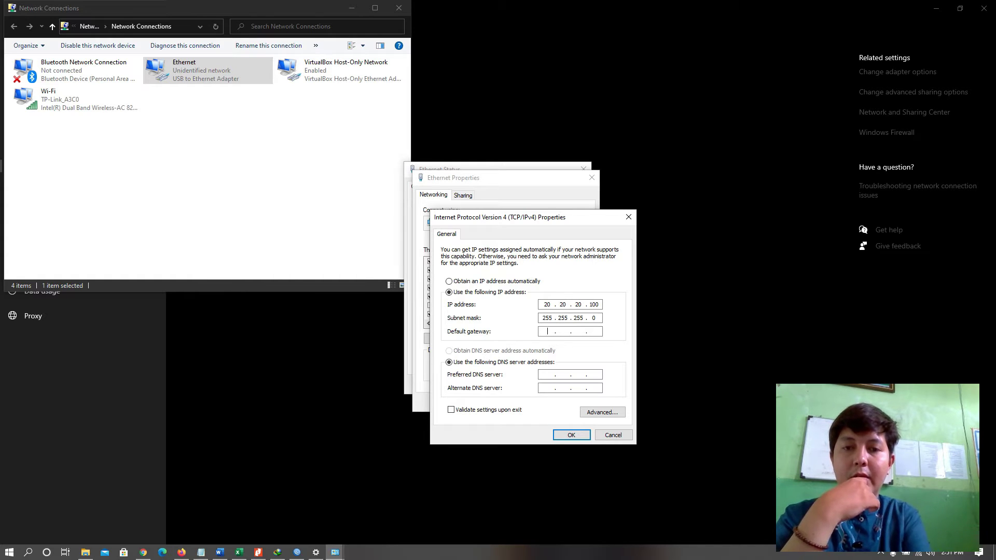
text(20)
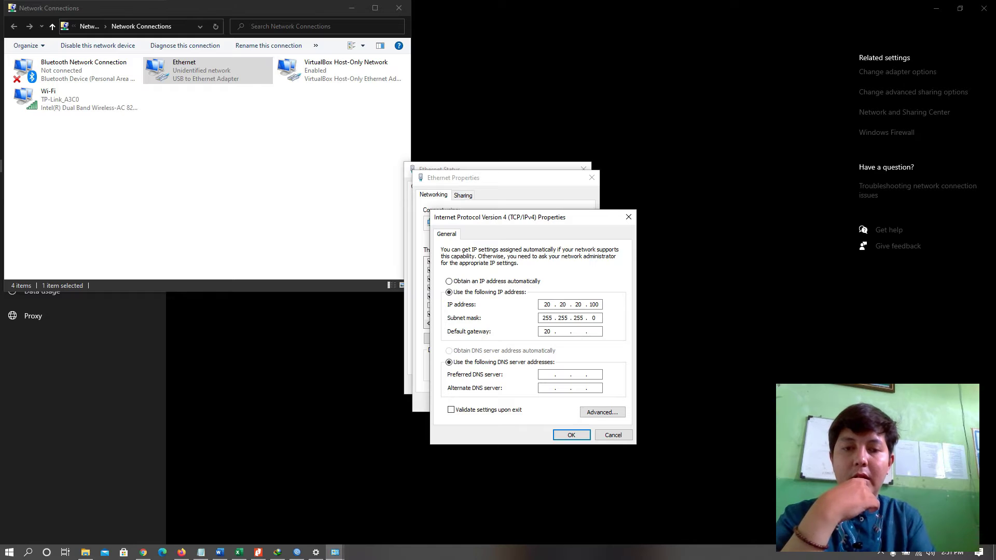
text(.20)
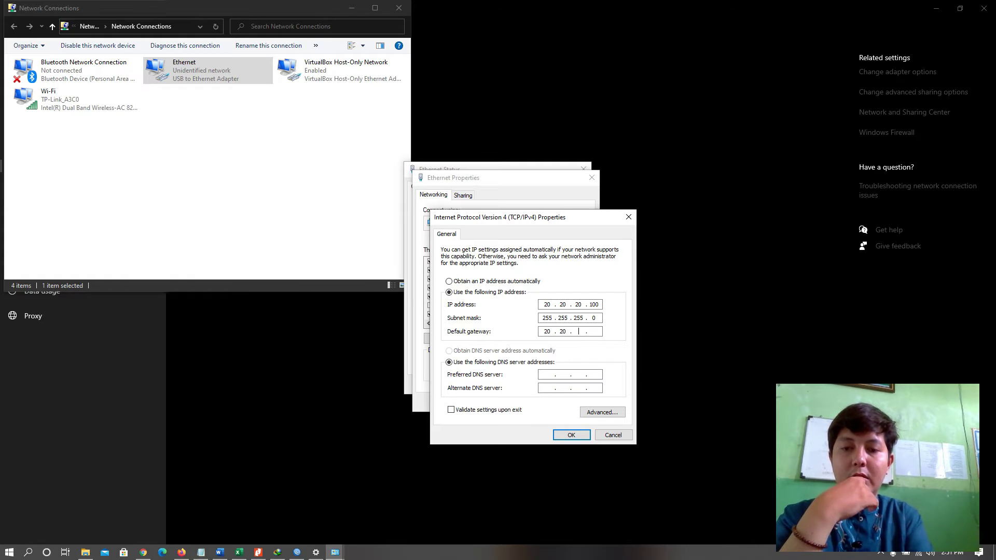
text(.20)
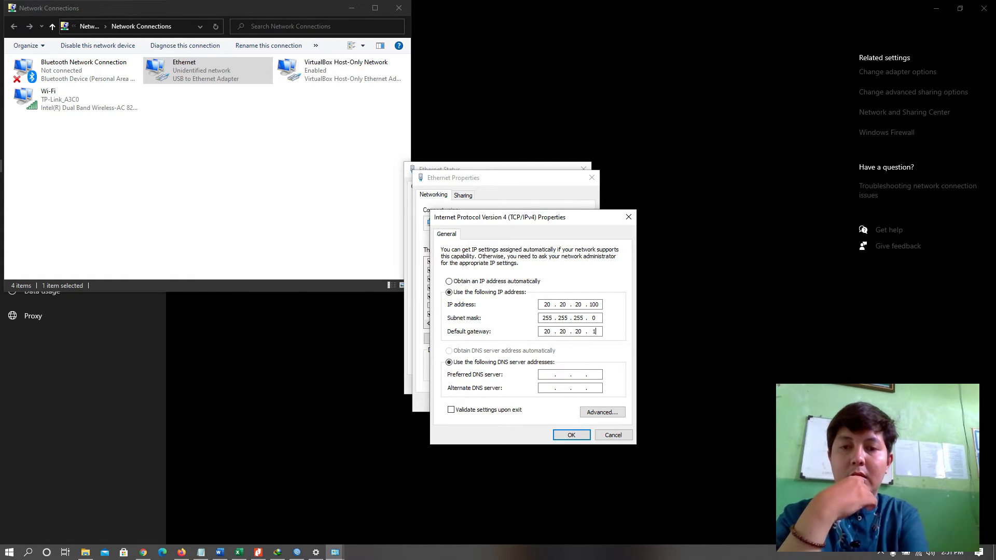
key(Tab)
key(Tab)
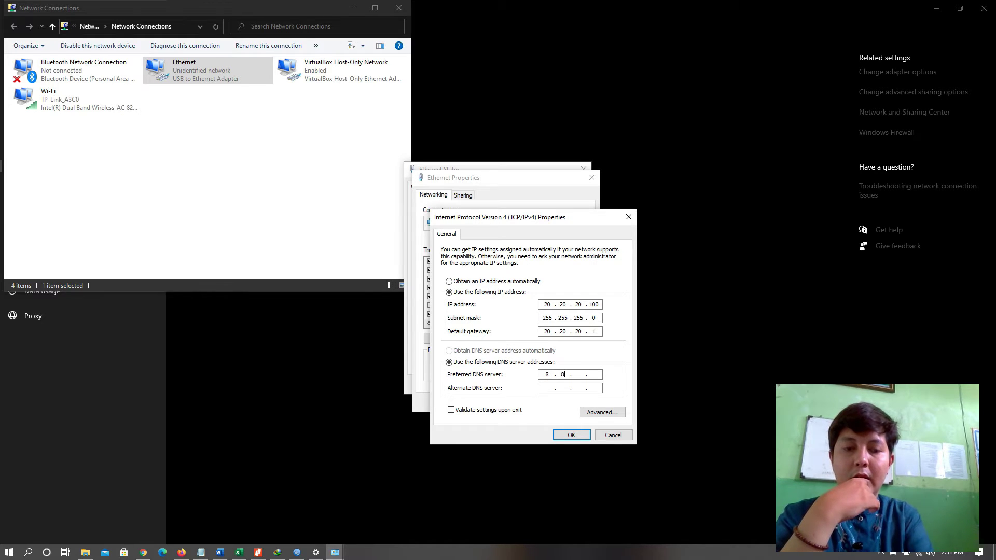
text(. )
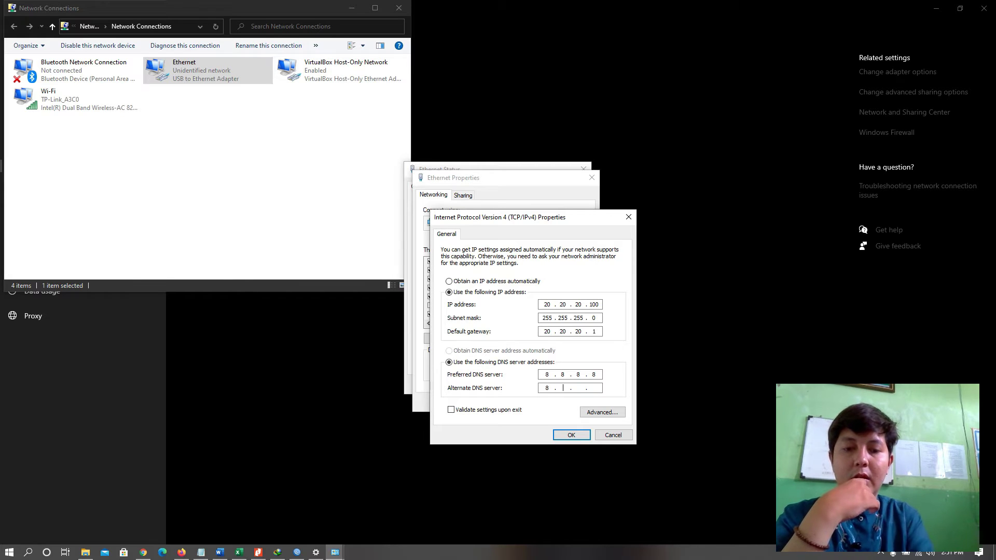
text(8 .)
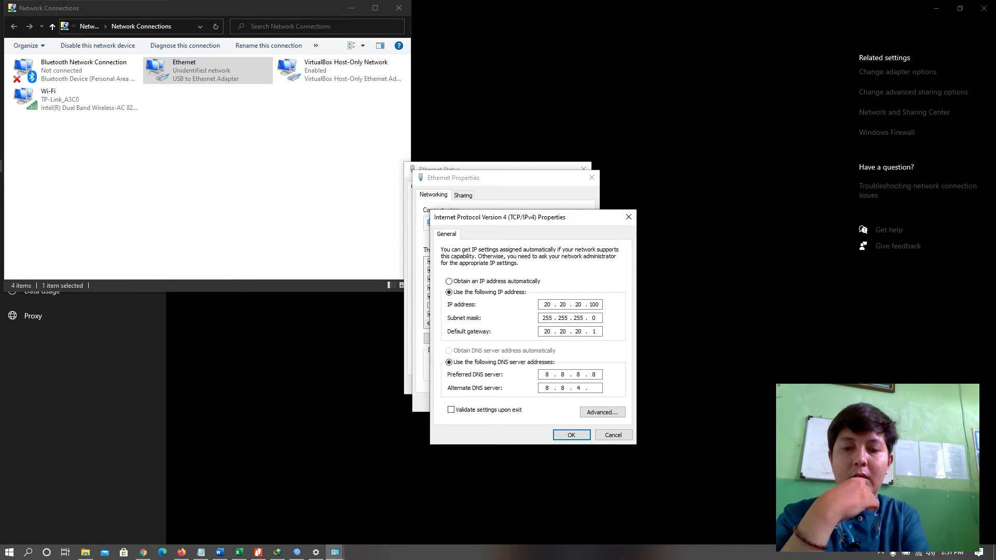
Save the IPv4 settings and close the Ethernet adapter windows.
click(574, 436)
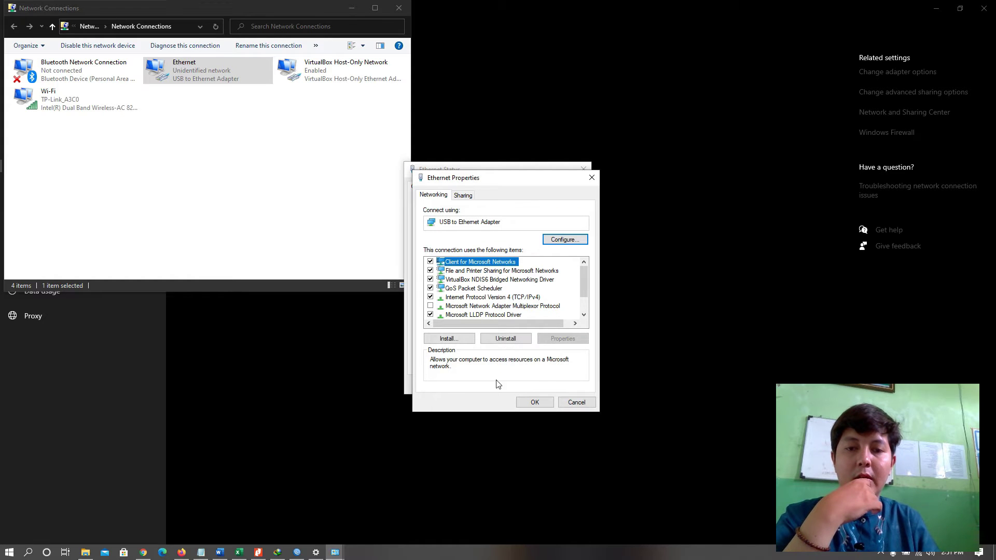
click(535, 403)
click(560, 384)
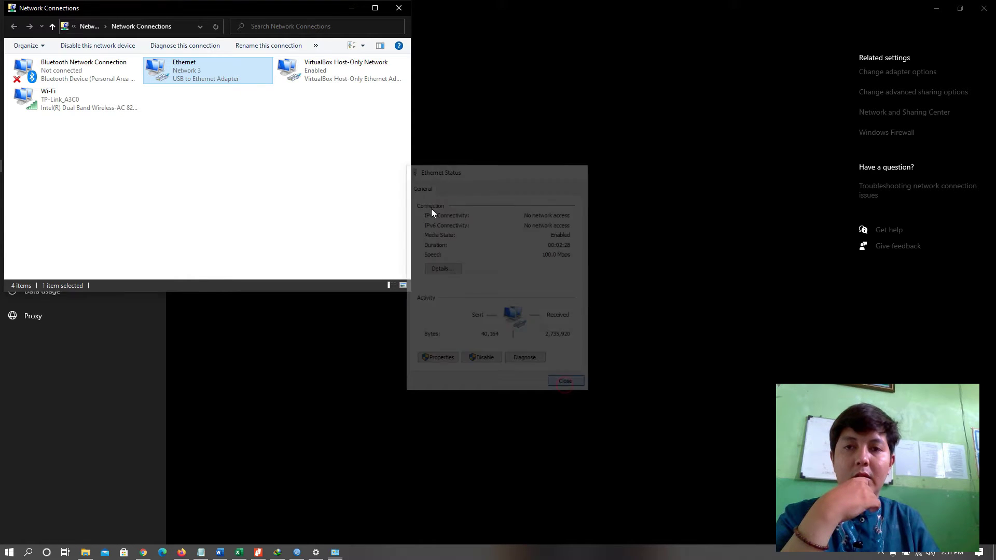
click(398, 8)
Close network settings and launch Command Prompt via the 'cmd' search.
click(984, 8)
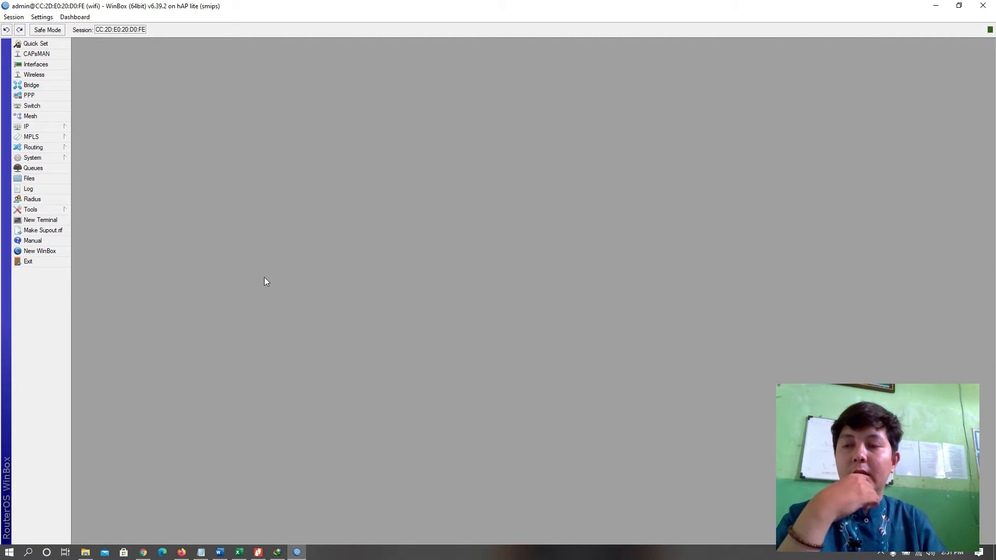
click(28, 552)
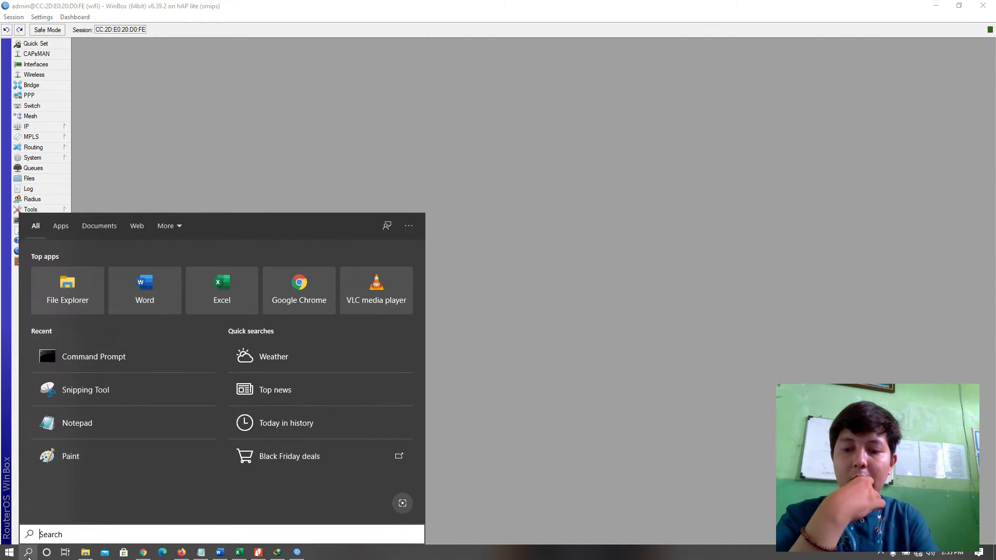
text(cmd)
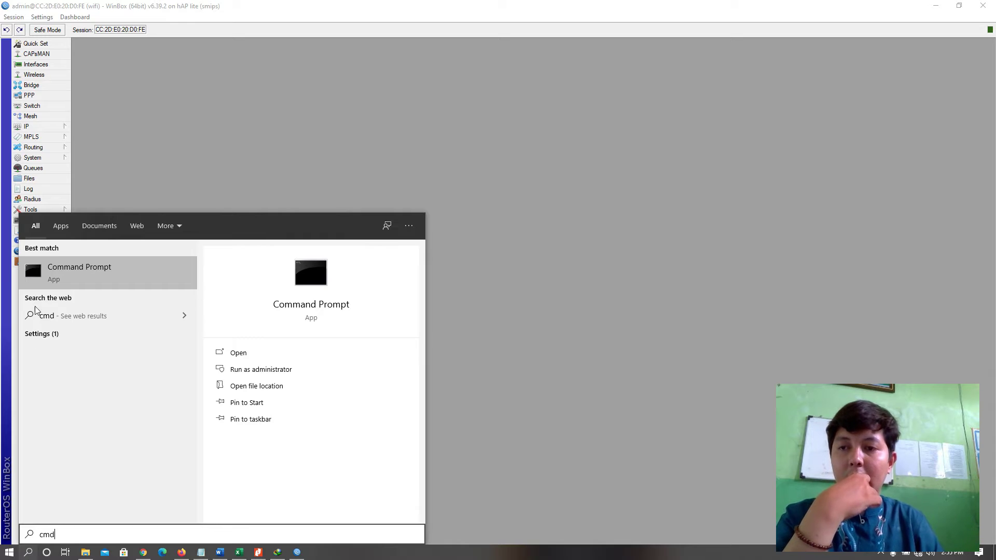
click(93, 274)
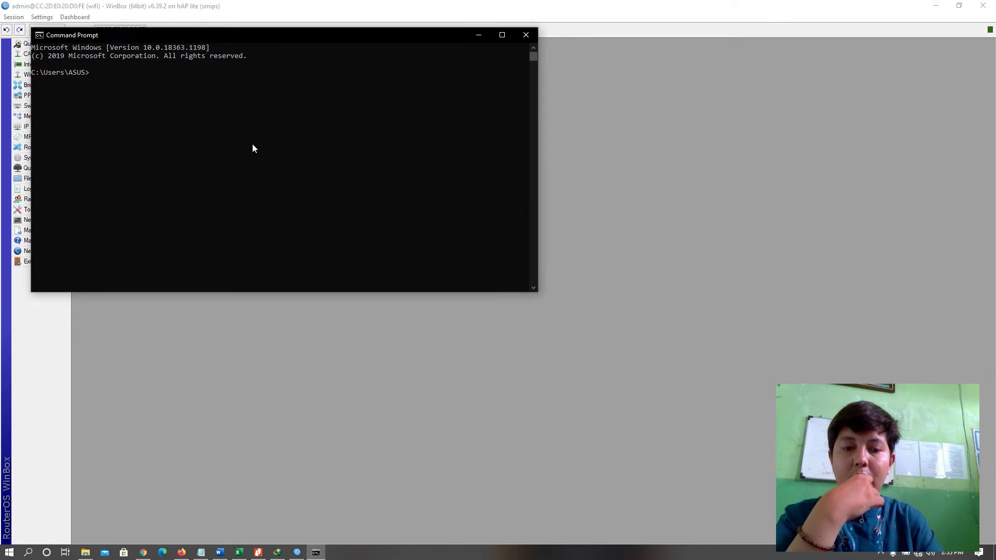
Run ping 20.20.20.1, check the four replies, and close Command Prompt.
text(ping 192)
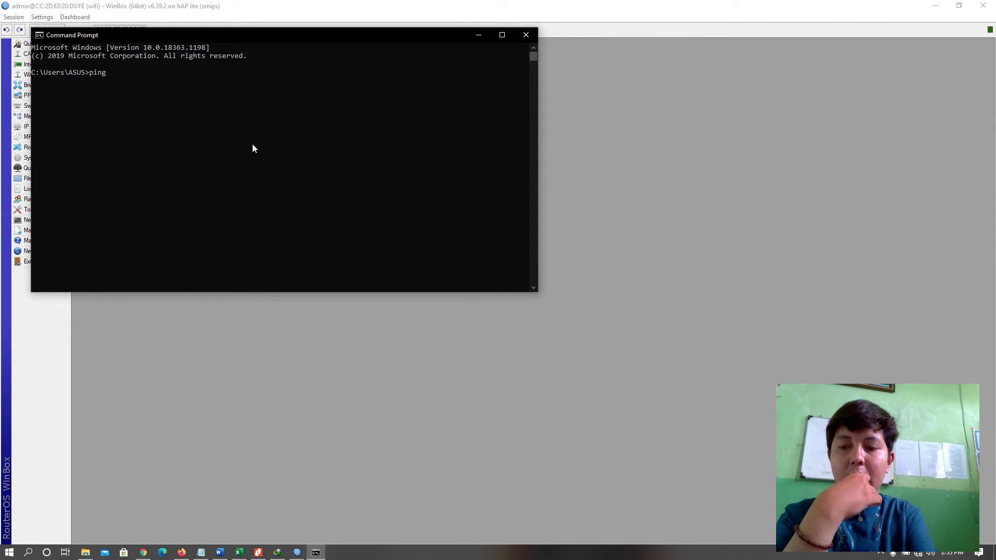
key(BackSpace)
key(BackSpace)
key(BackSpace)
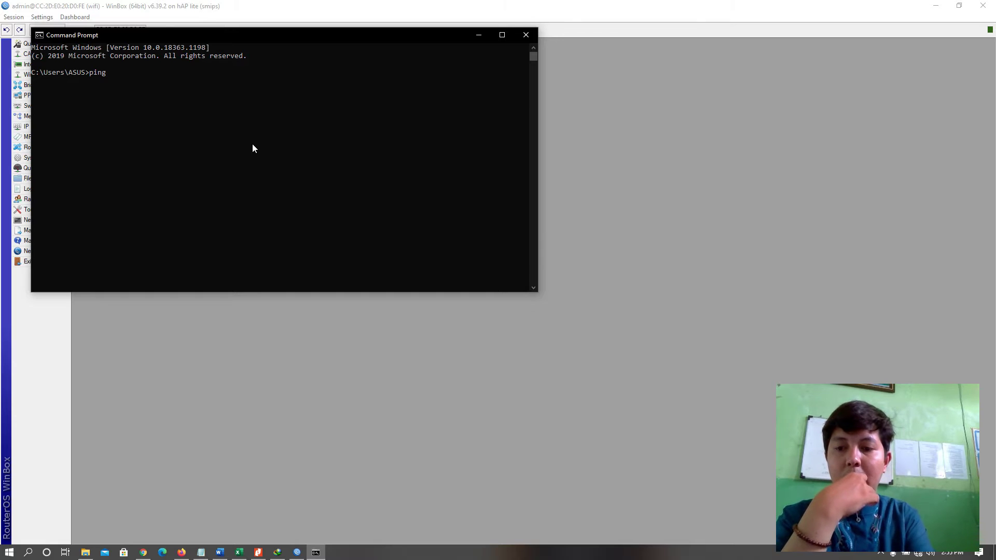
text(20.20)
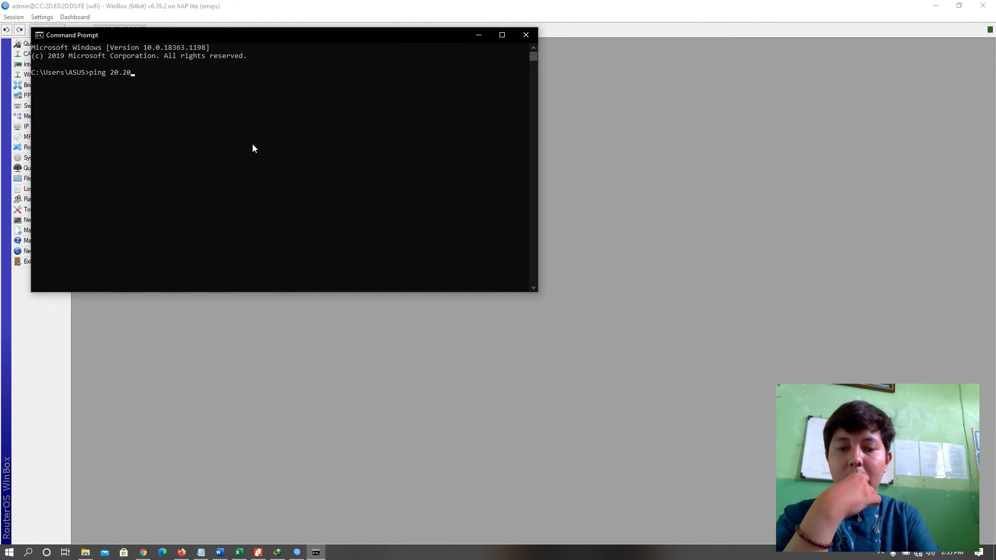
text(.20)
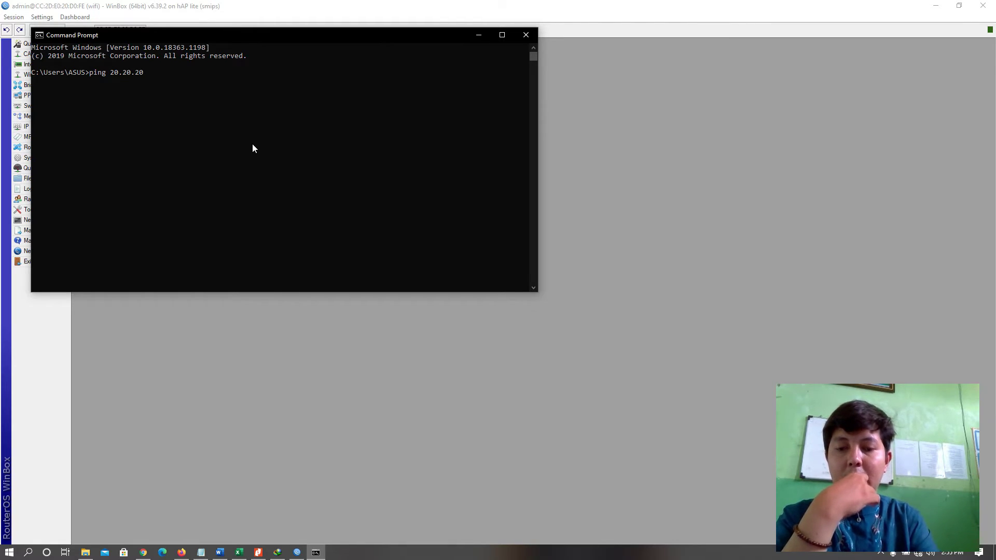
text(.1)
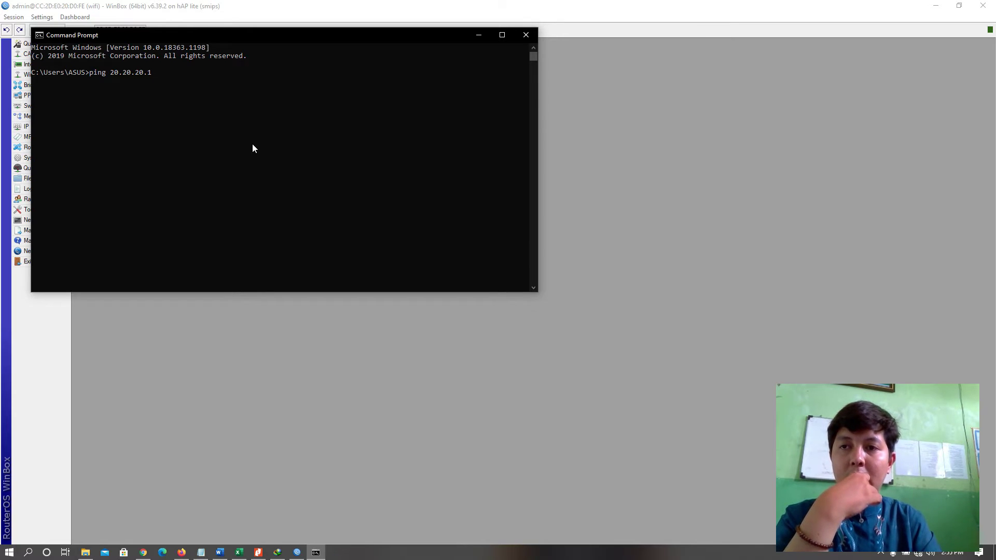
key(Return)
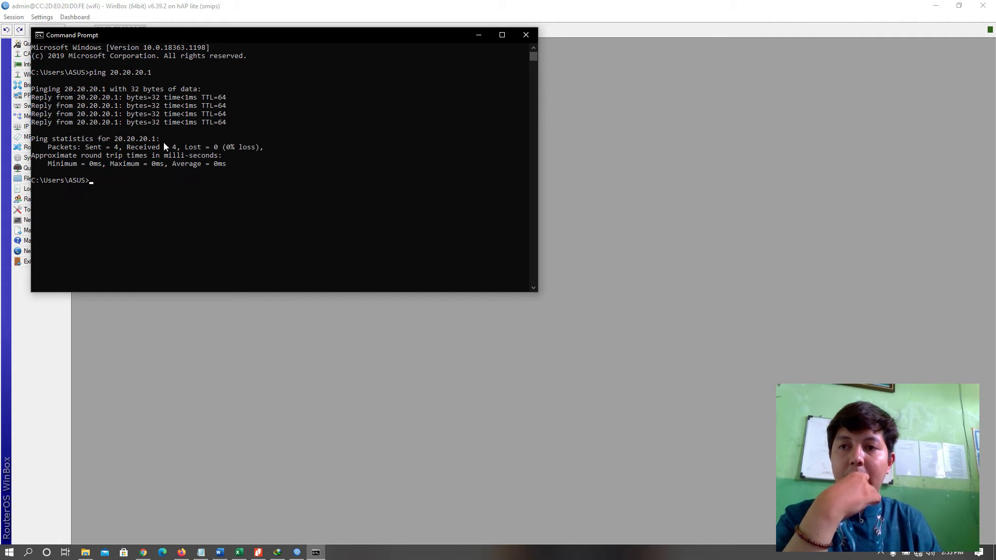
click(527, 36)
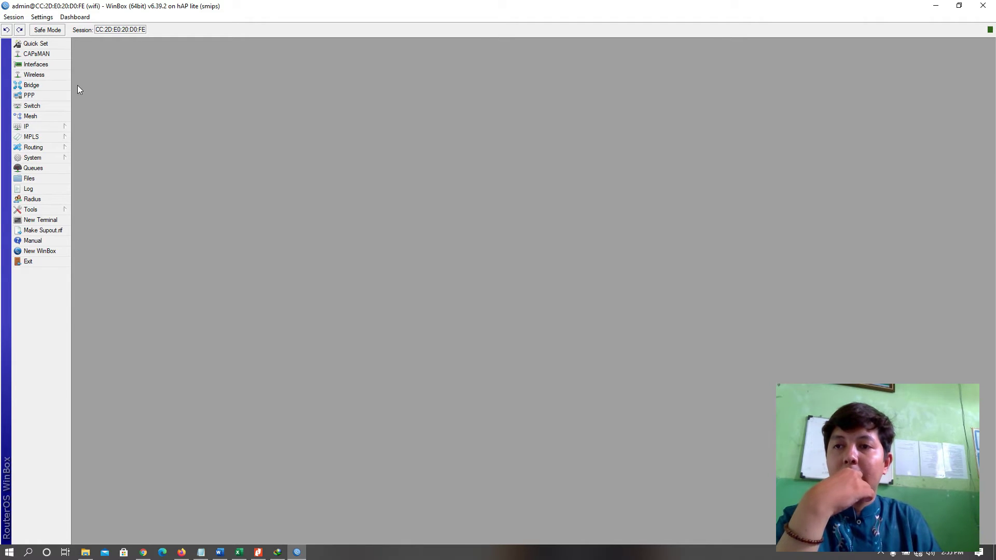
Enable wlan1 in the Wireless list and start a new profile under Security Profiles.
click(48, 76)
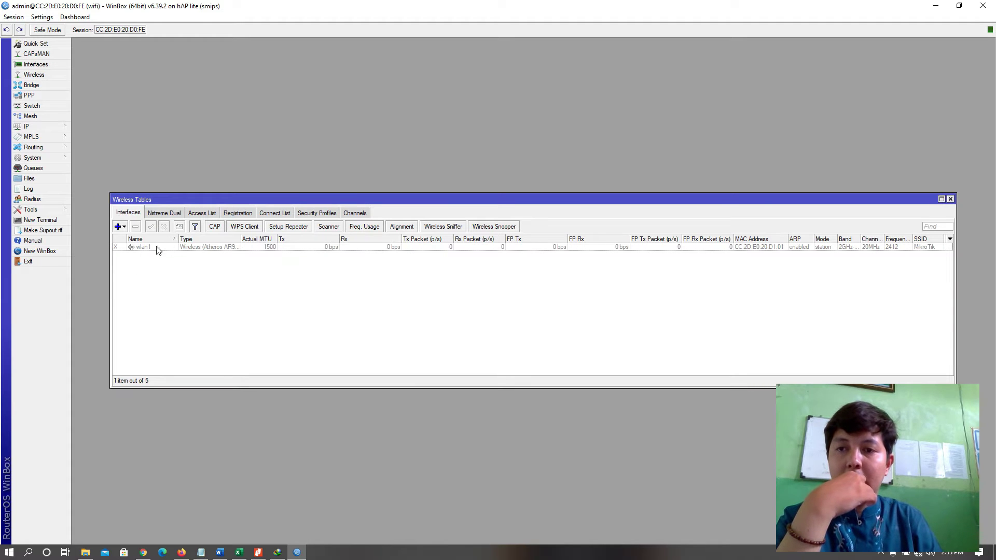
click(142, 246)
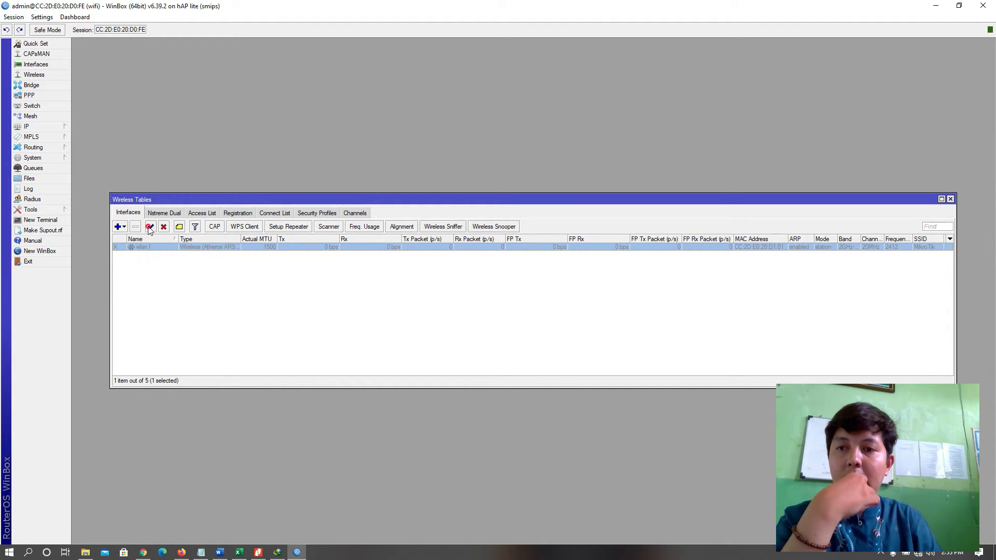
click(150, 226)
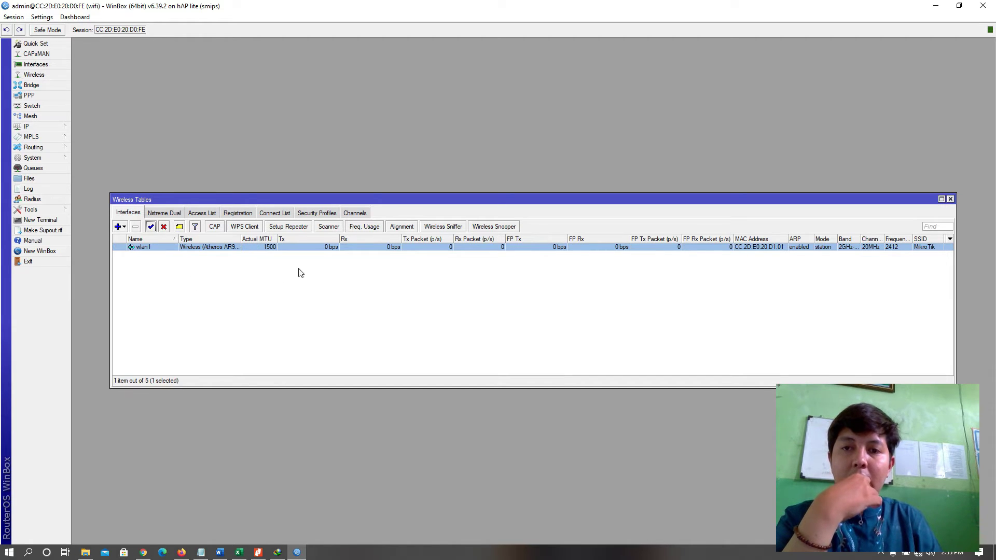
click(324, 213)
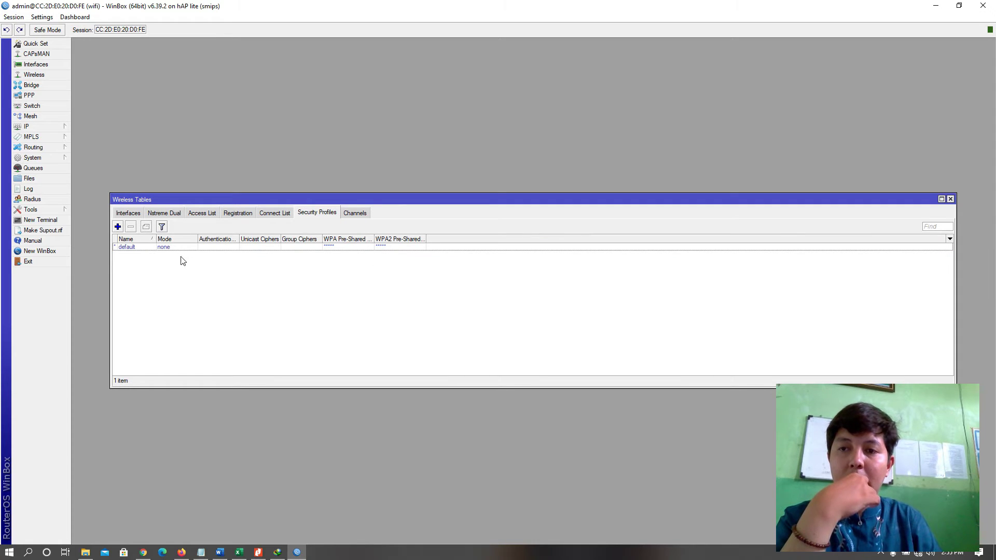
click(118, 227)
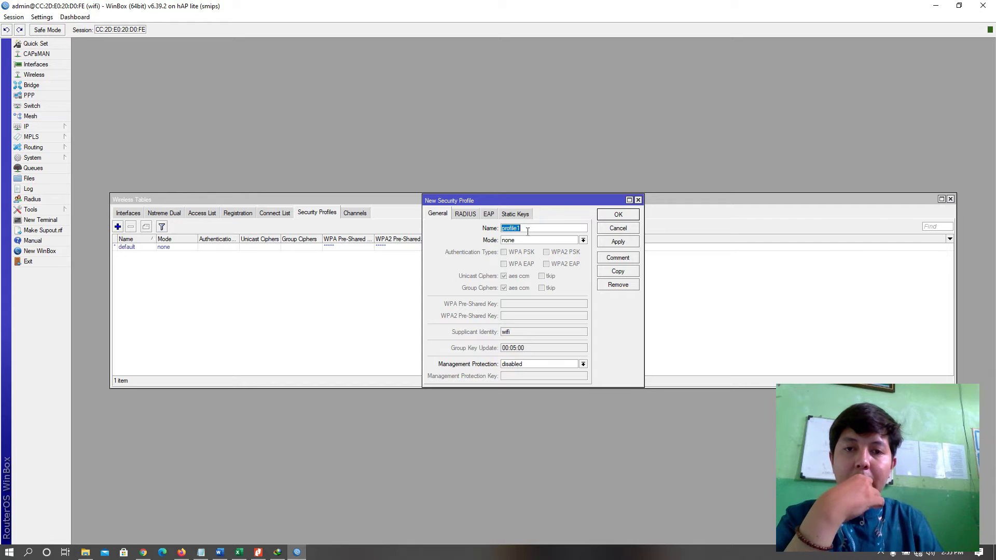
Name the profile TKJ with dynamic keys mode and WPA PSK plus WPA2 PSK authentication.
drag(533, 230, 477, 232)
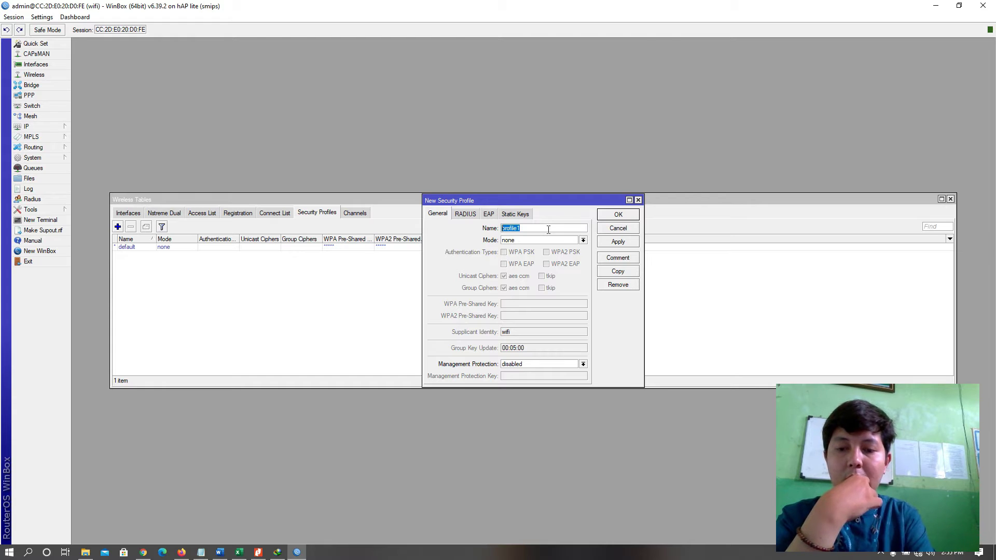
text(TKJ)
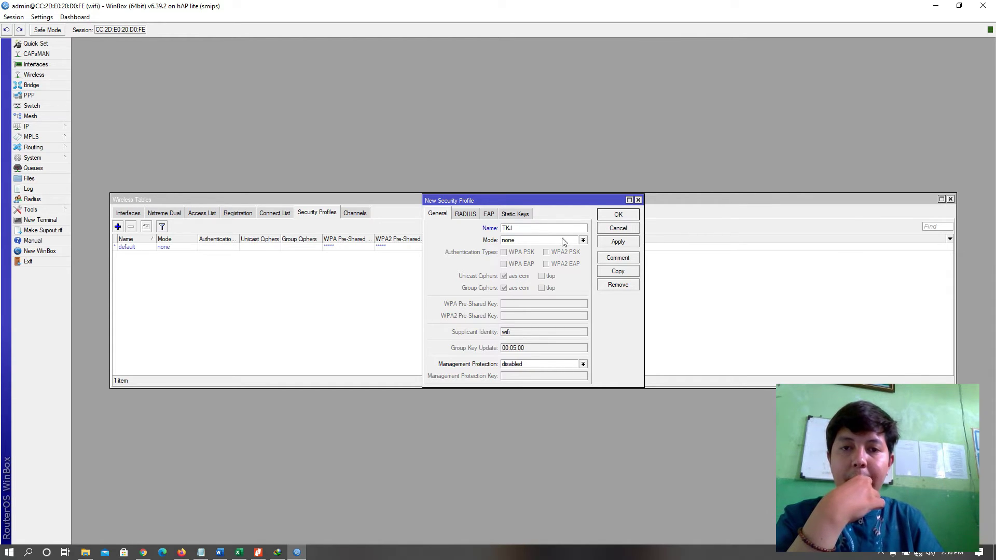
click(563, 239)
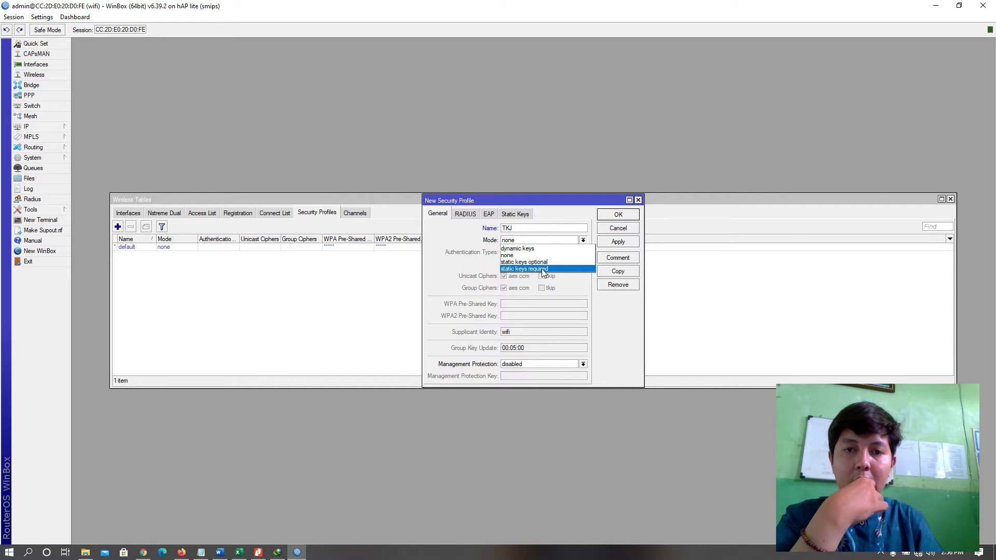
click(558, 240)
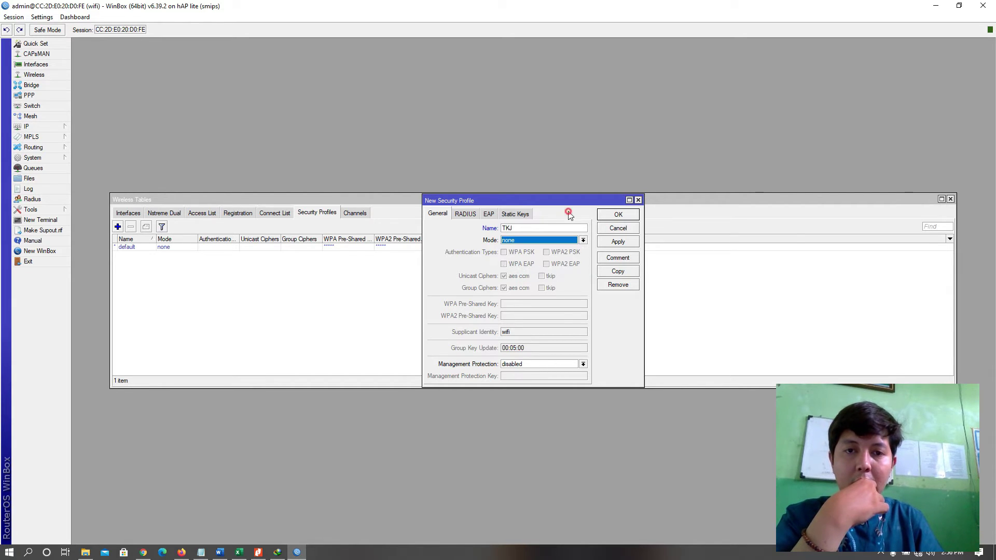
click(583, 240)
click(524, 256)
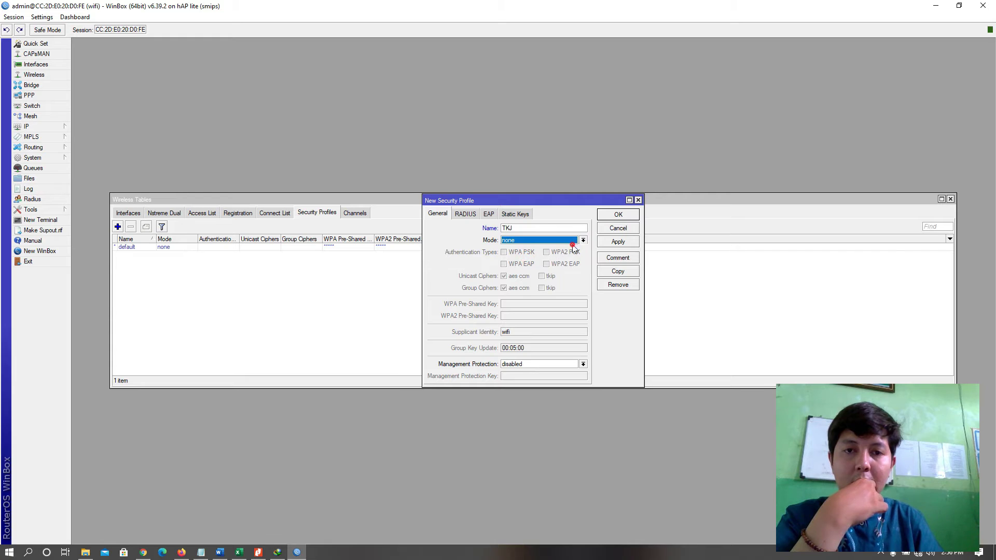
click(578, 240)
click(532, 249)
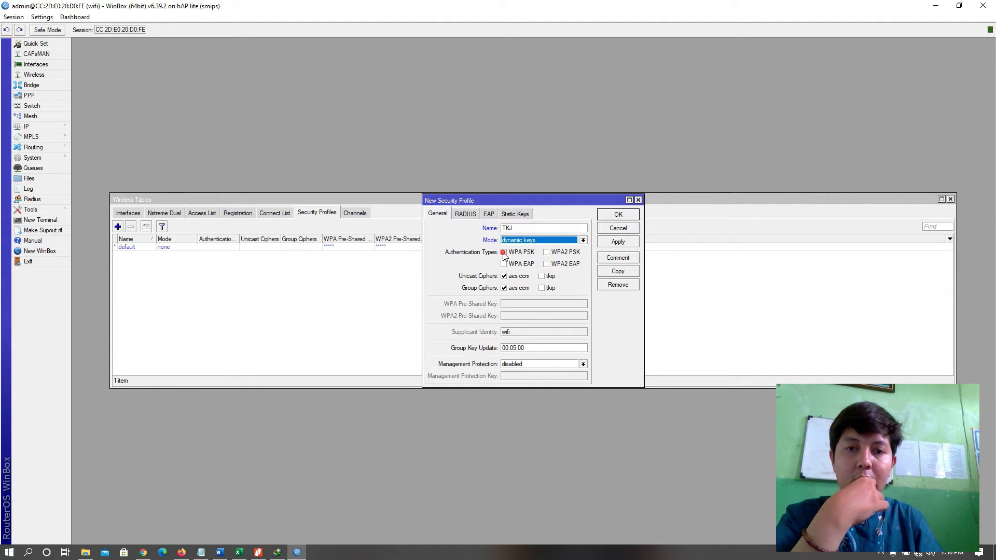
click(504, 253)
click(554, 254)
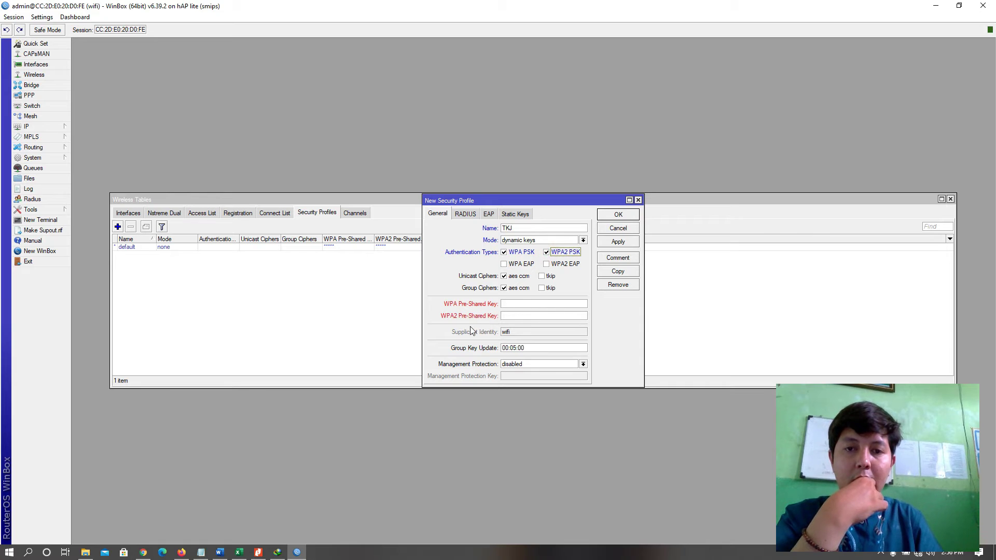
Enter the WPA pre-shared key and save the TKJ profile.
click(519, 305)
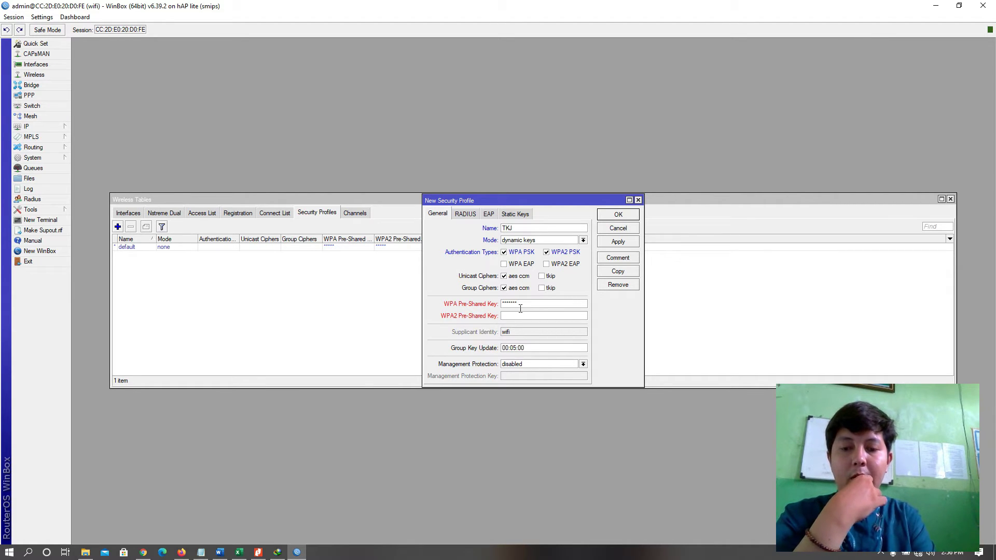
text(8)
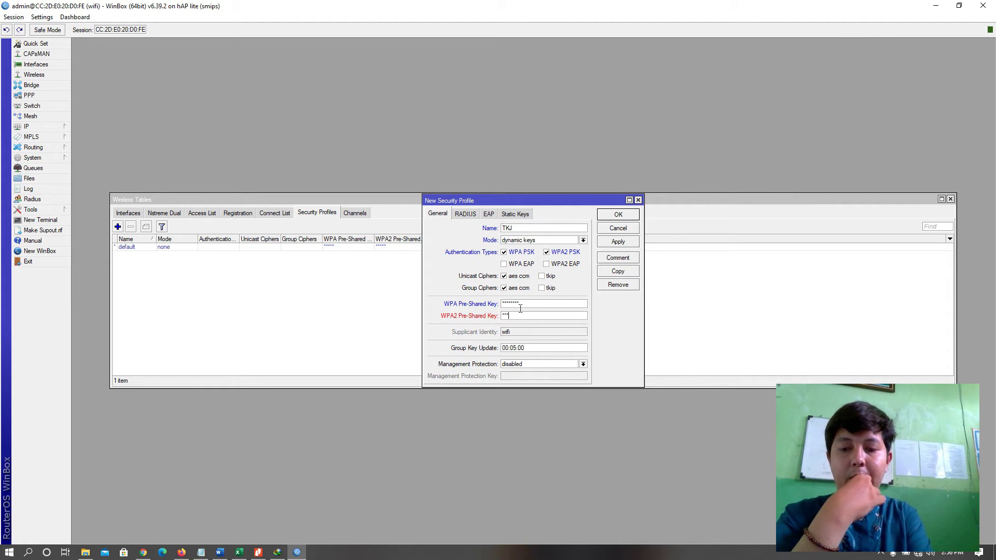
text(8)
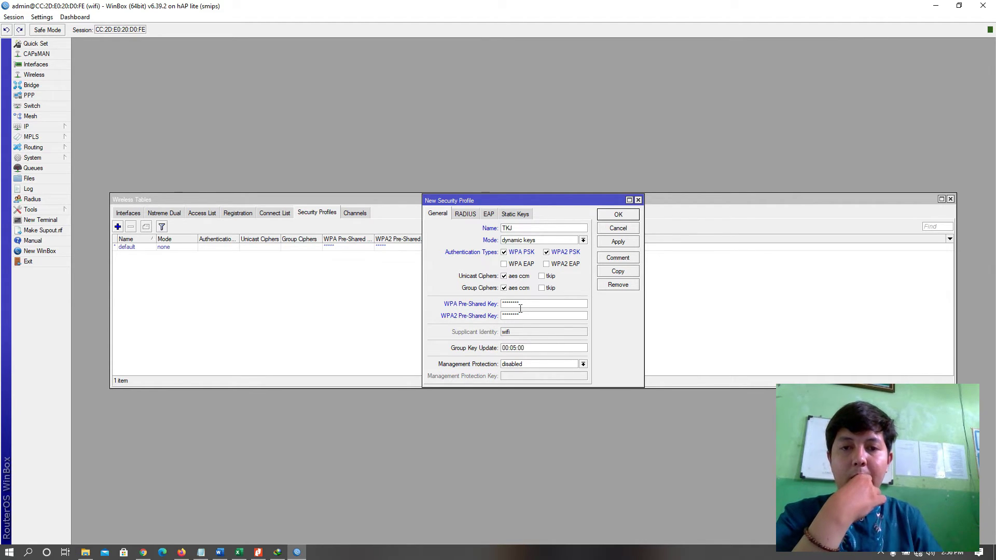
drag(522, 303, 397, 305)
text(123)
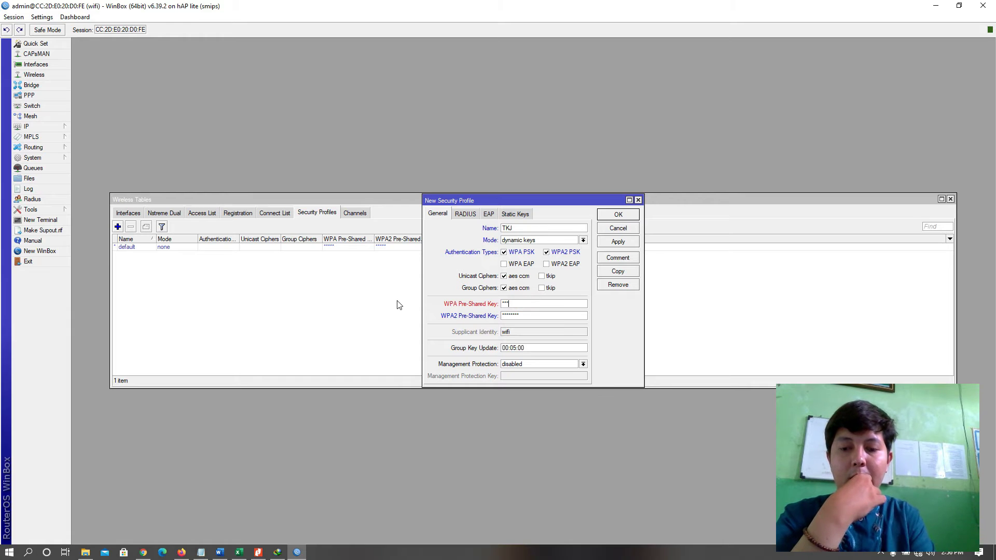
text(45678)
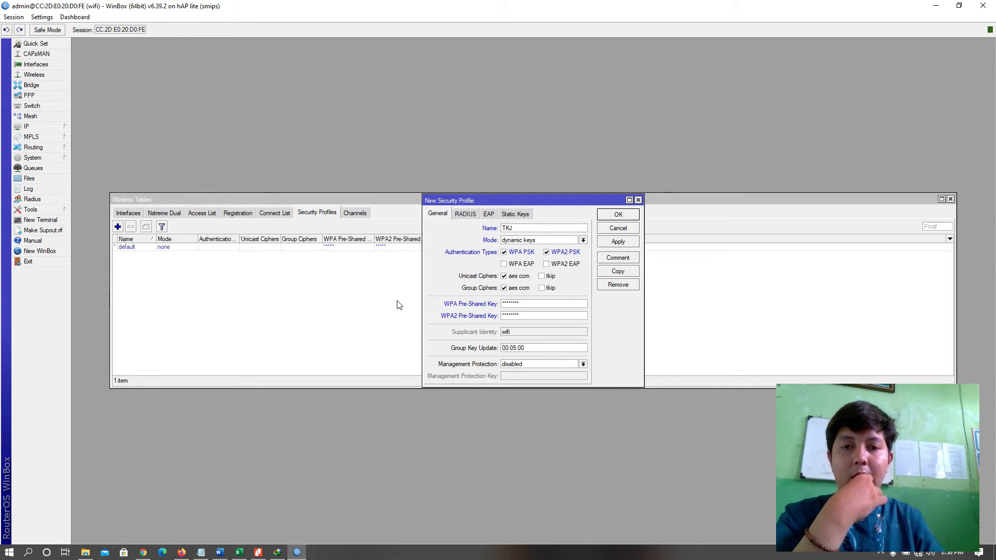
click(627, 243)
click(627, 218)
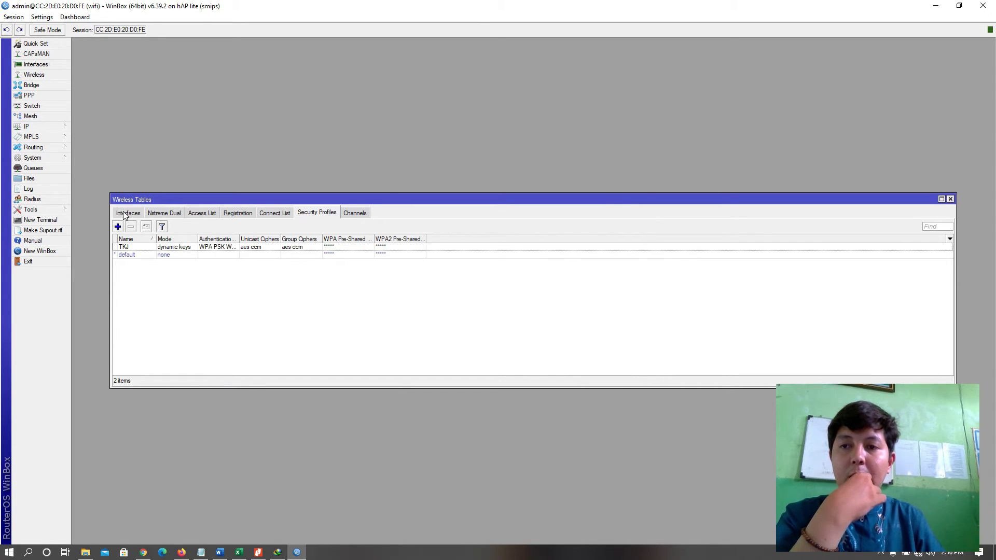
click(126, 213)
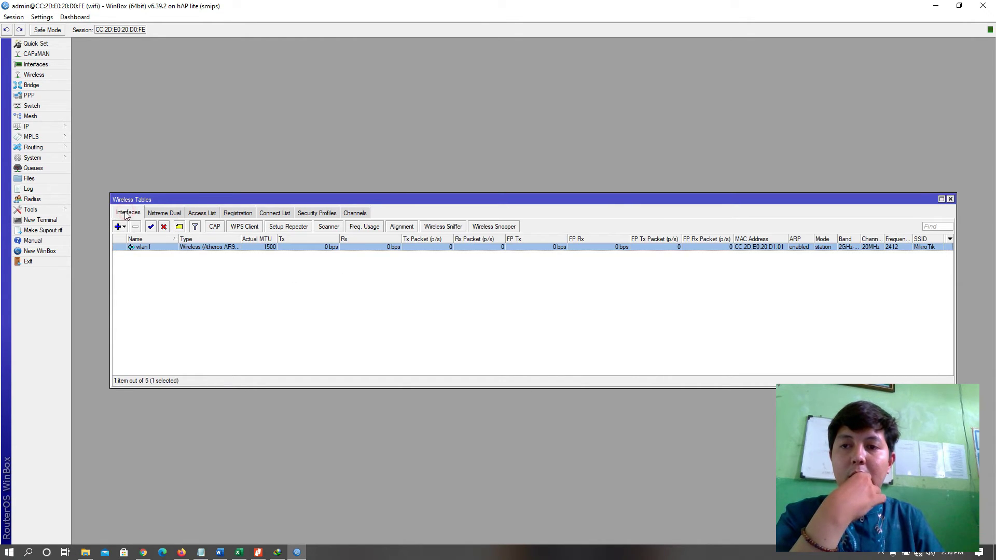
Set wlan1's Security Profile to TKJ on its Wireless tab and apply.
double_click(154, 246)
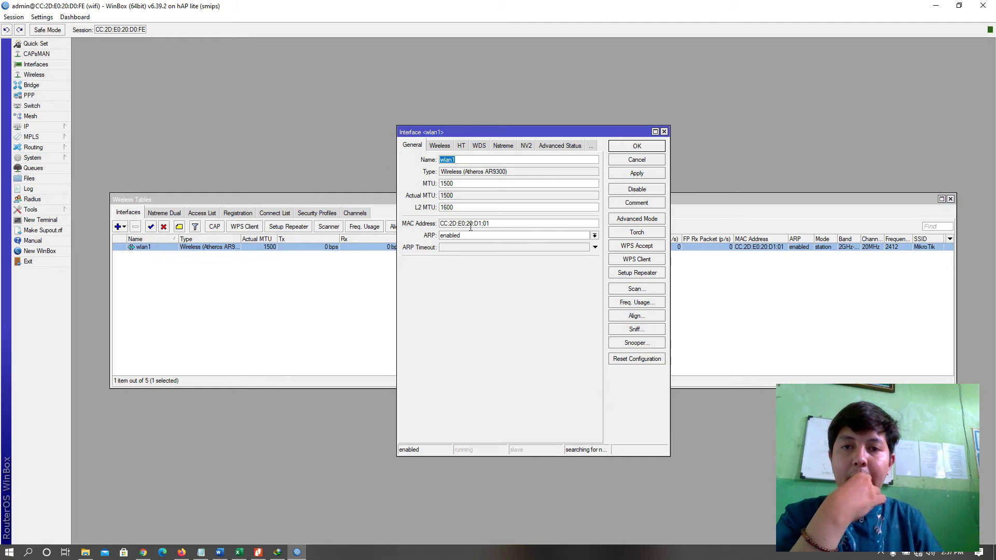
click(441, 147)
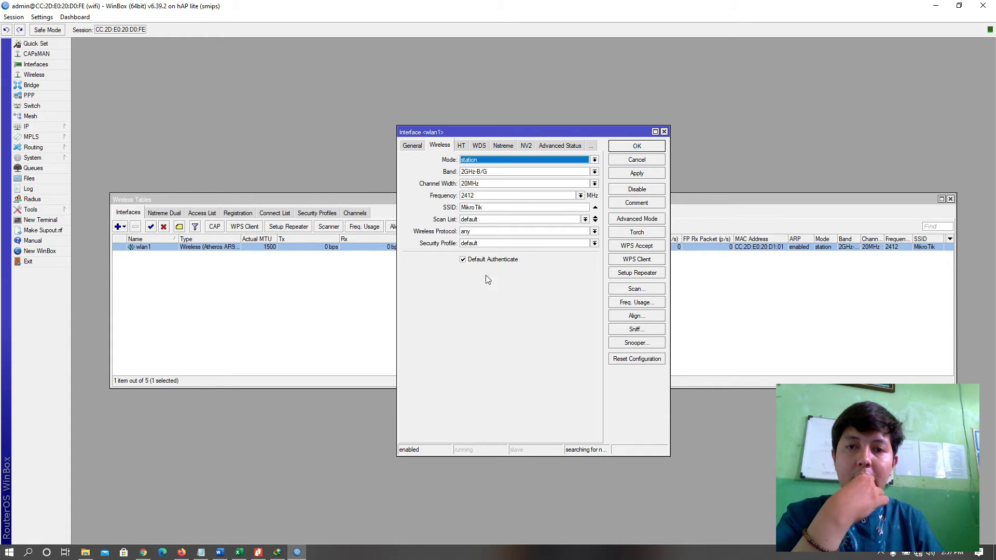
click(491, 243)
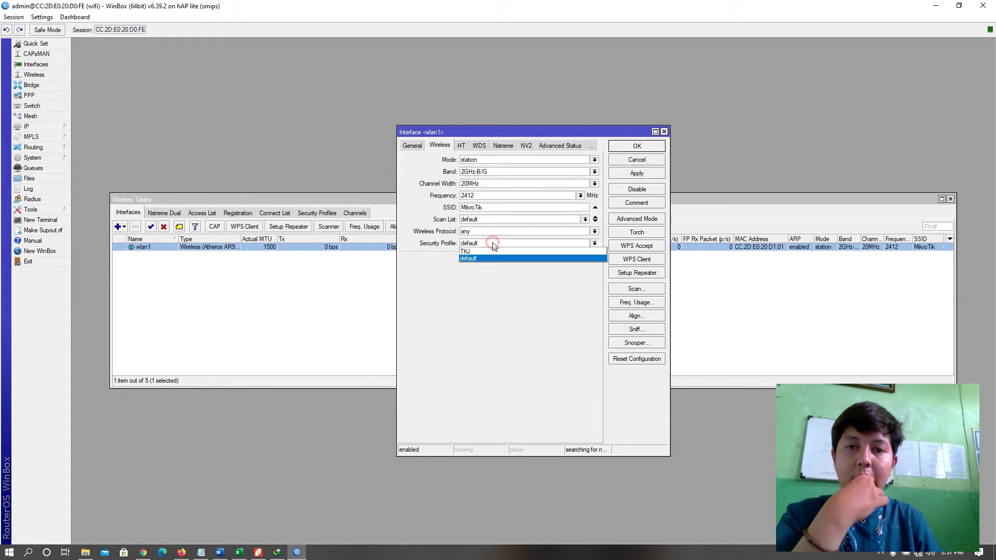
click(477, 251)
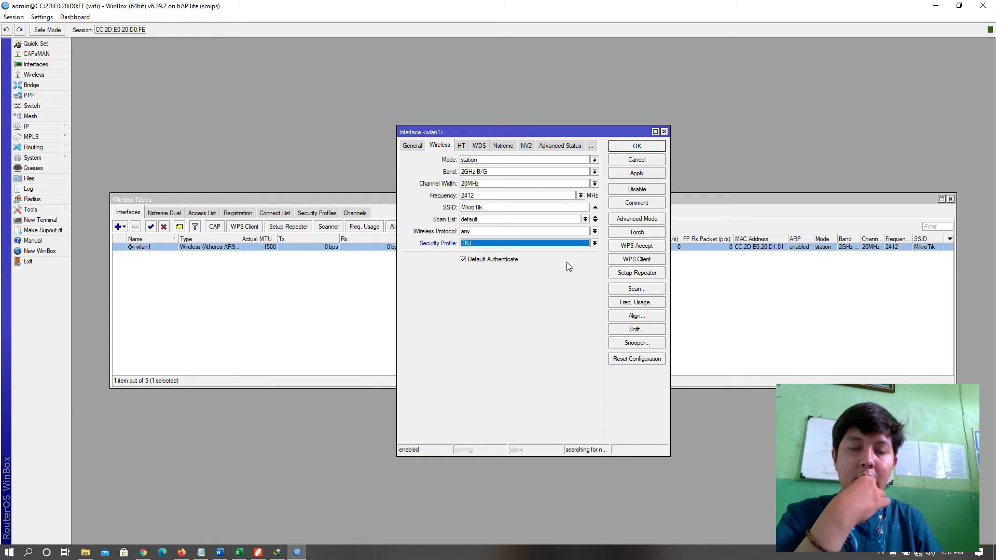
click(638, 173)
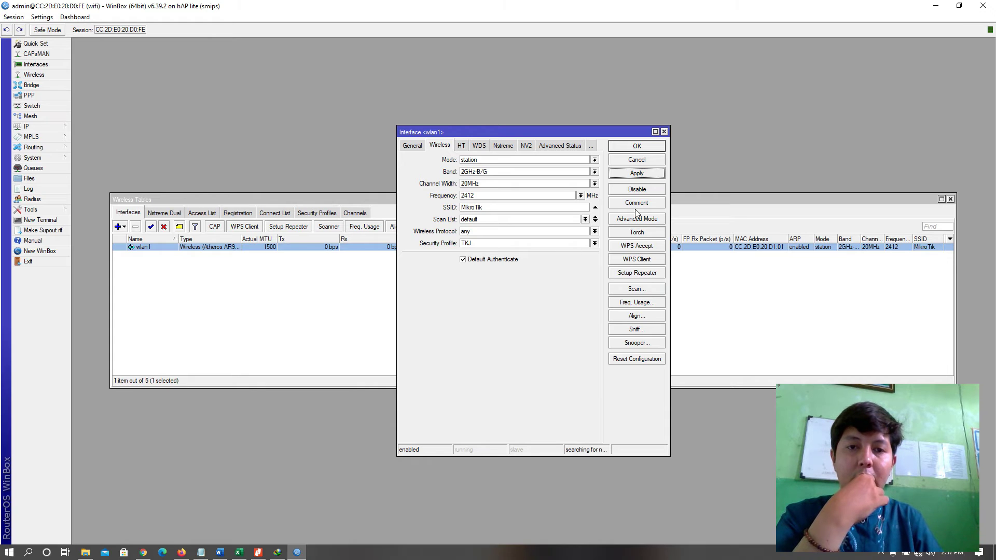
Scan for nearby networks on wlan1 and select TP-Link_A3C0.
click(639, 290)
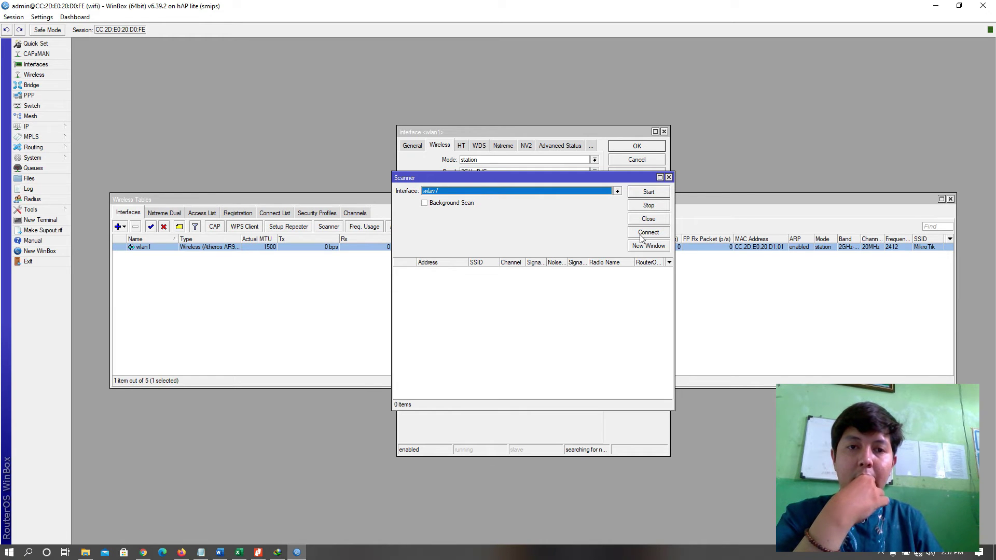
click(649, 192)
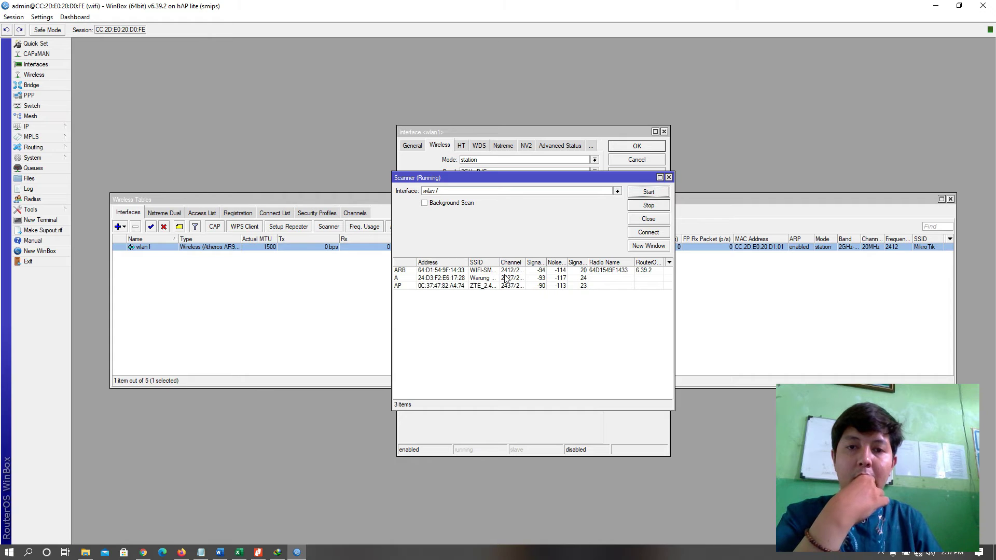
click(502, 259)
drag(505, 259, 543, 258)
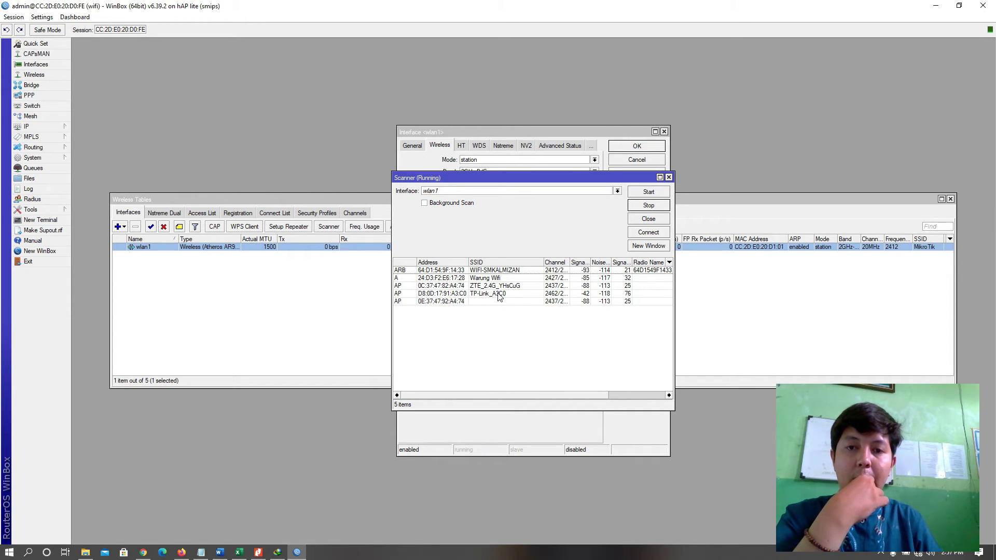
click(498, 294)
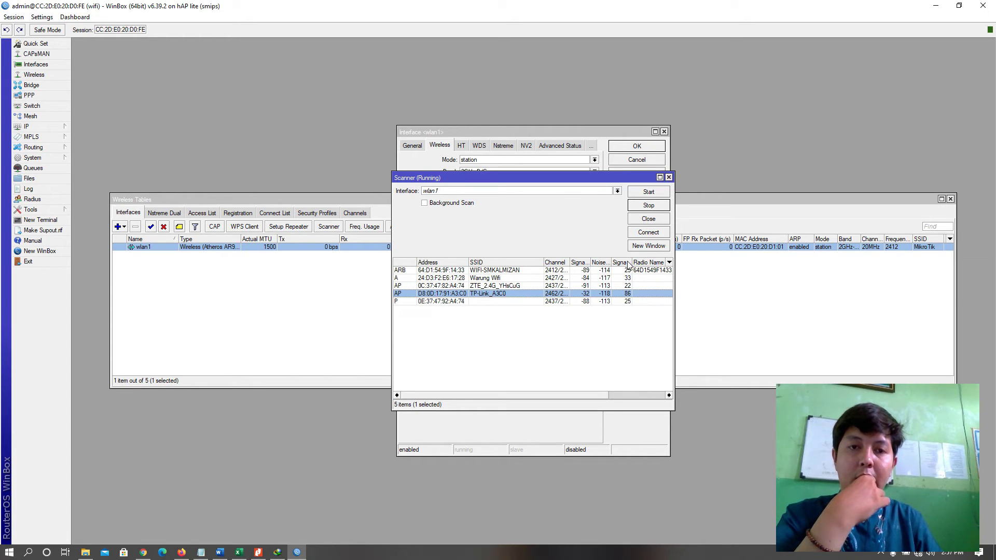
Connect wlan1 to TP-Link_A3C0, apply and confirm its settings, then close Wireless Tables.
click(648, 232)
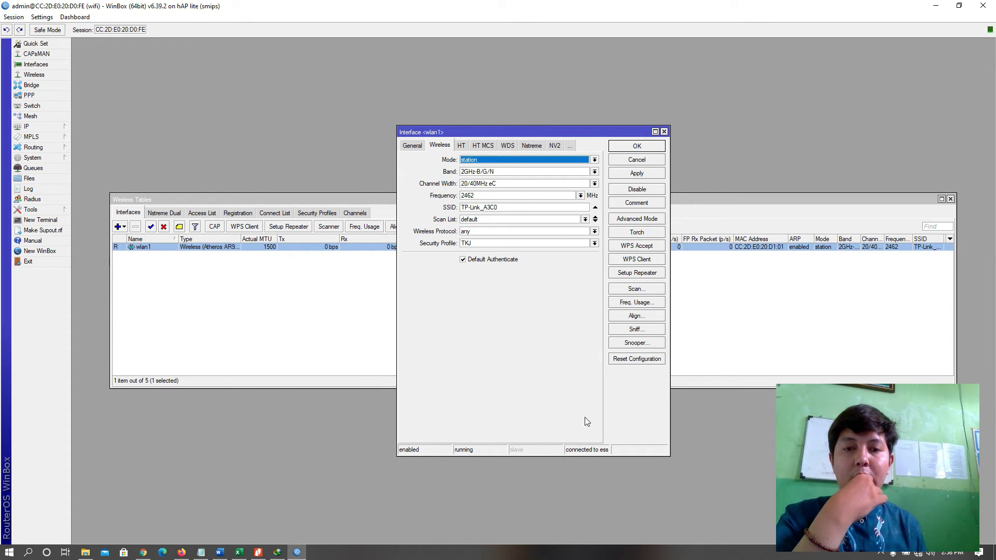
click(647, 175)
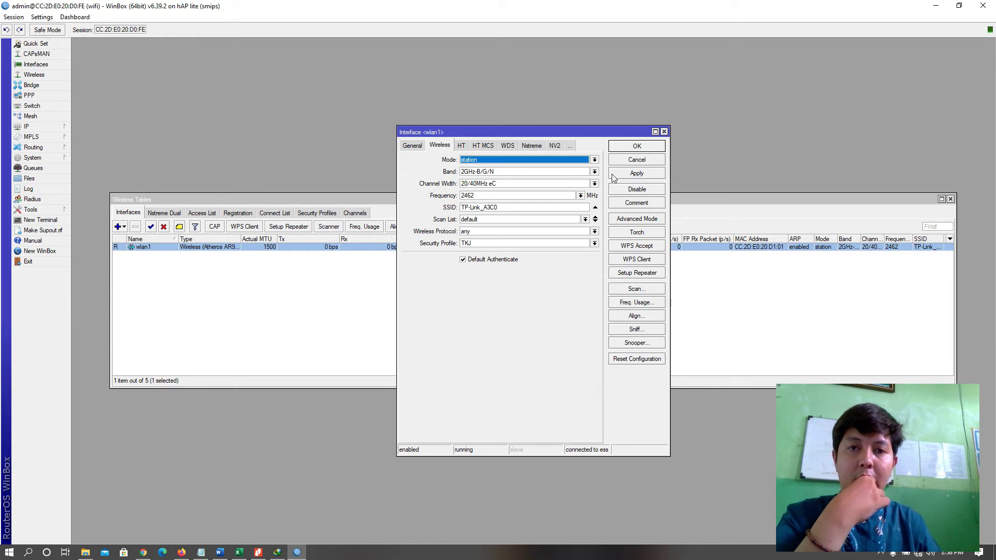
click(647, 176)
click(641, 148)
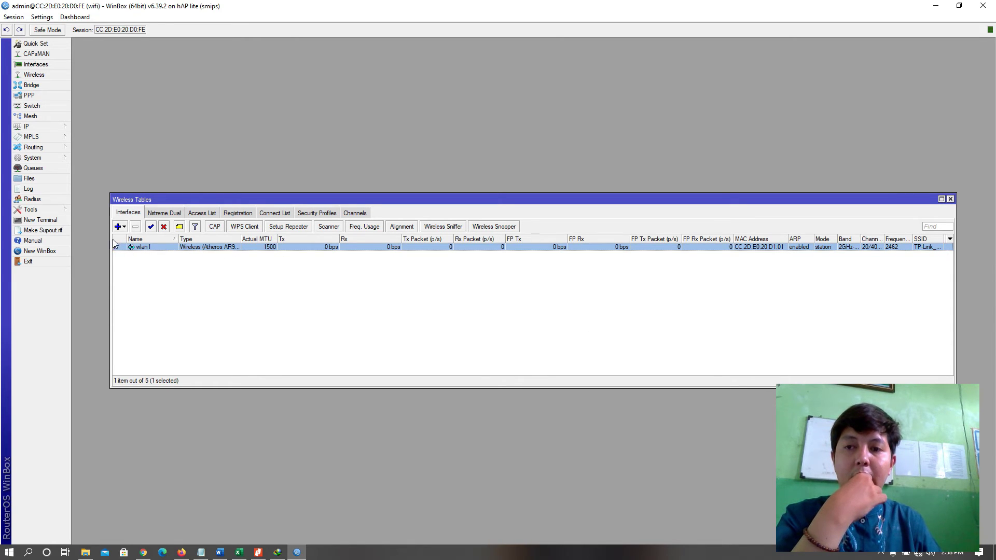
click(950, 200)
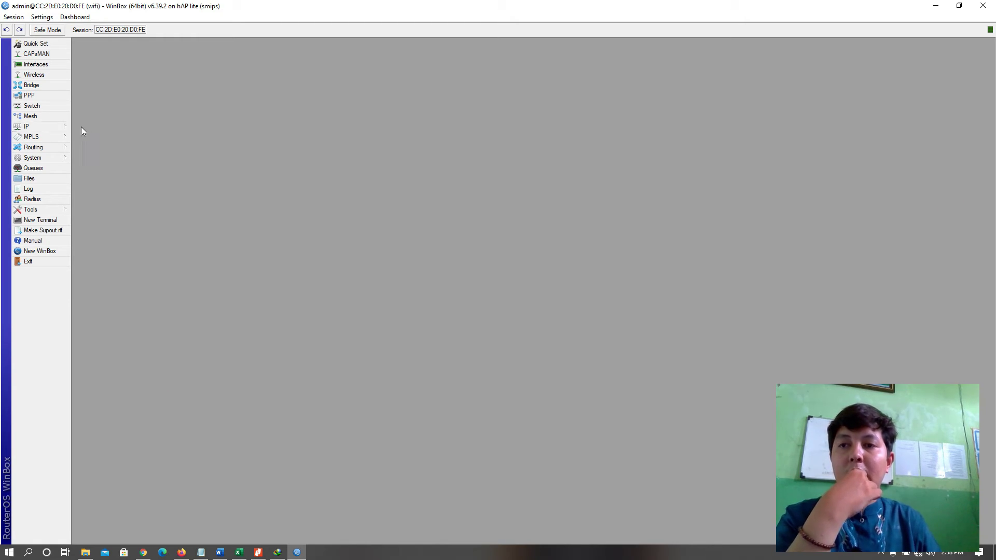
Add a DHCP client on interface wlan1 under IP > DHCP Client.
click(49, 127)
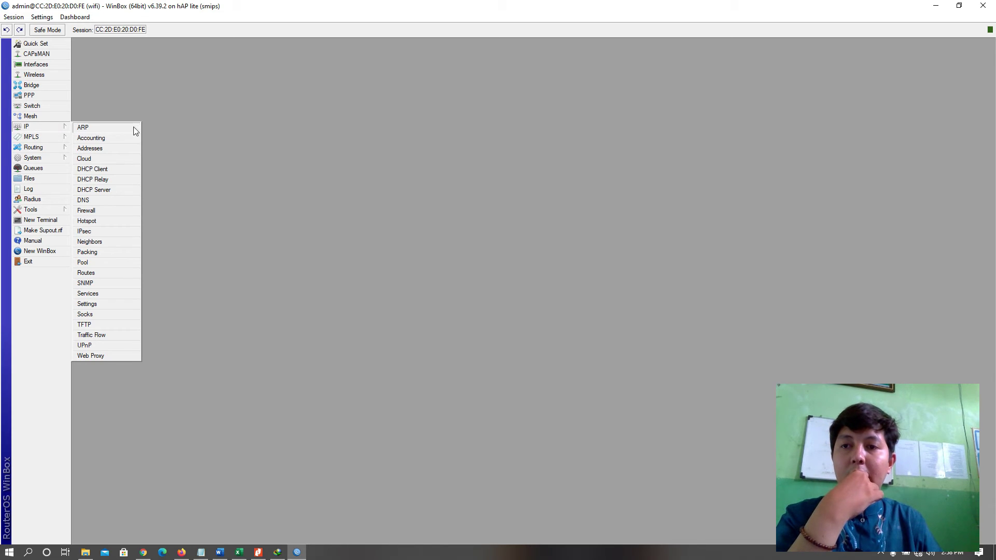
click(95, 170)
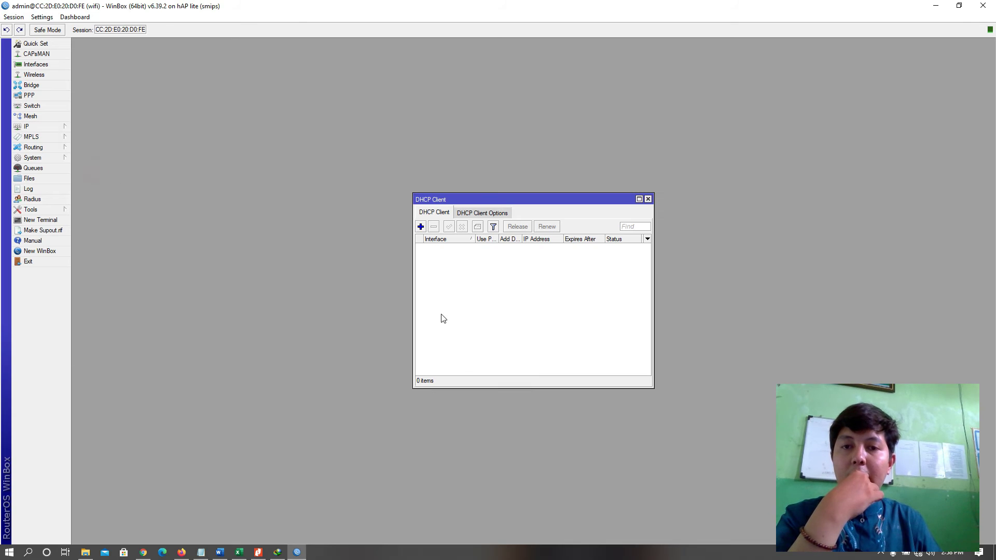
click(421, 227)
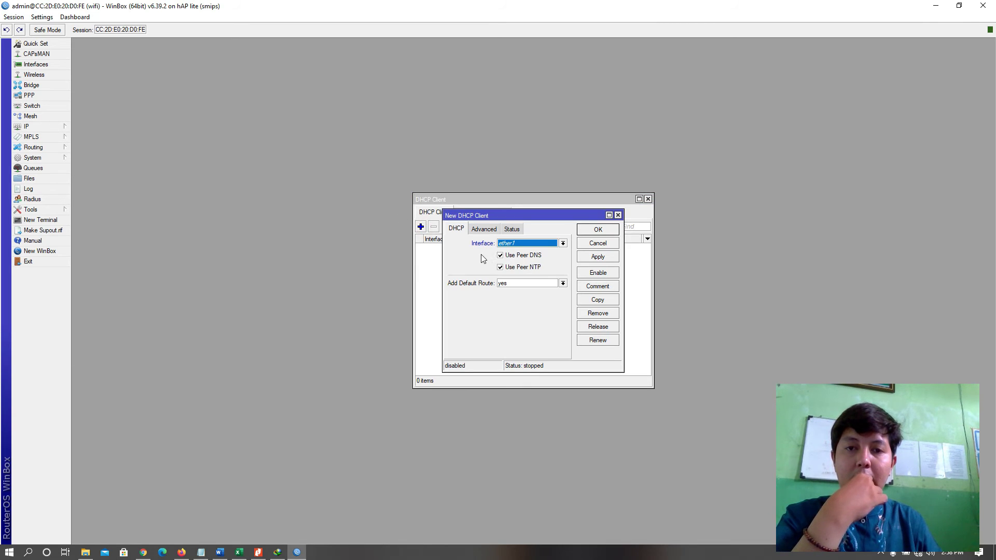
click(549, 243)
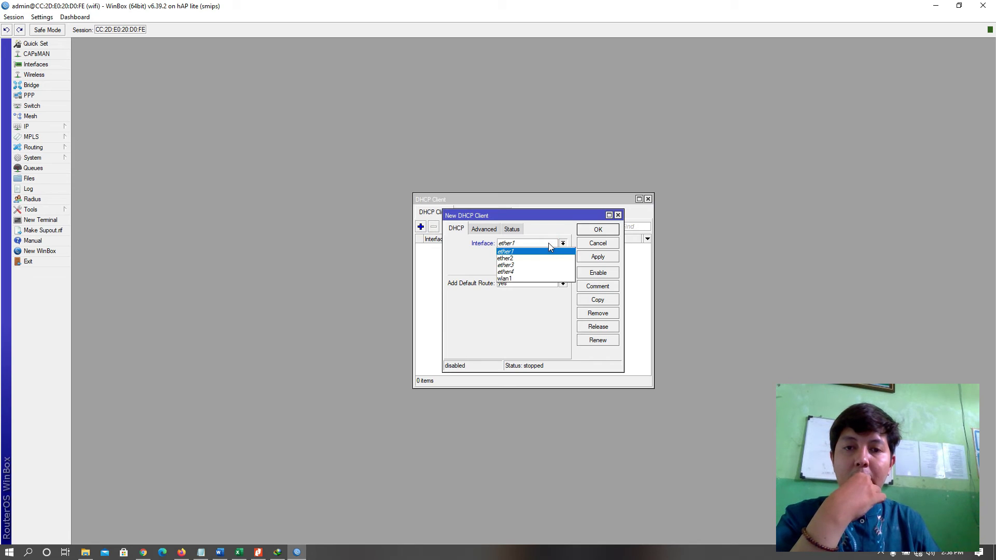
click(510, 279)
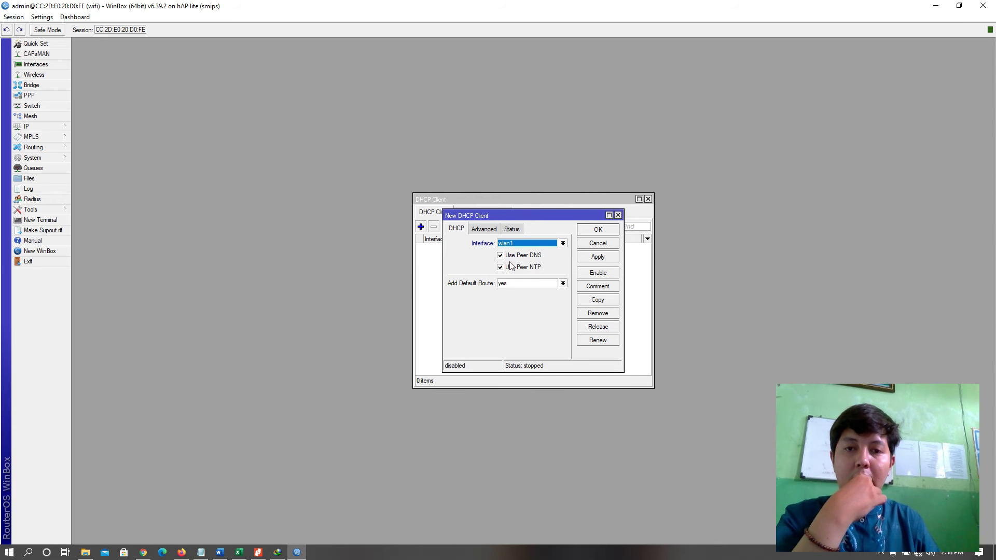
click(597, 258)
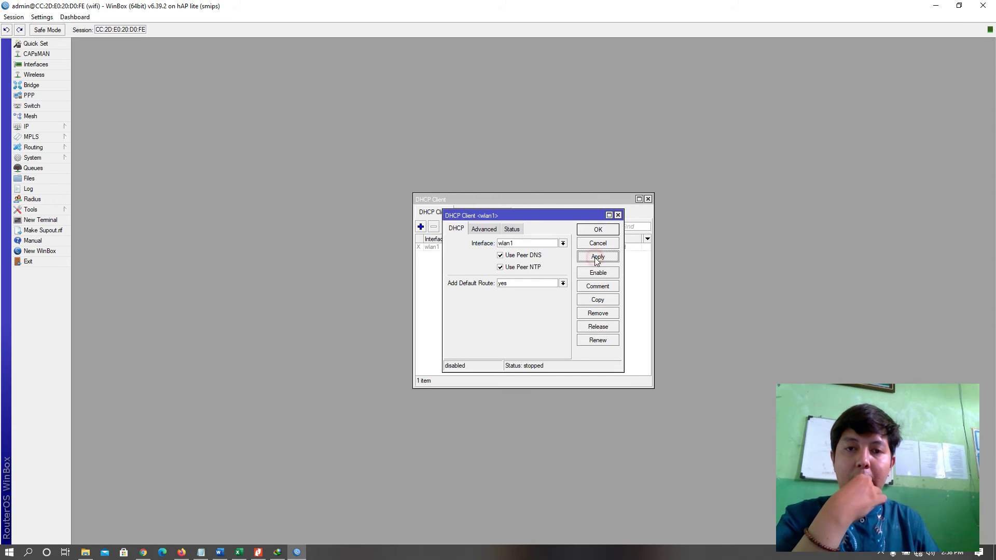
click(598, 229)
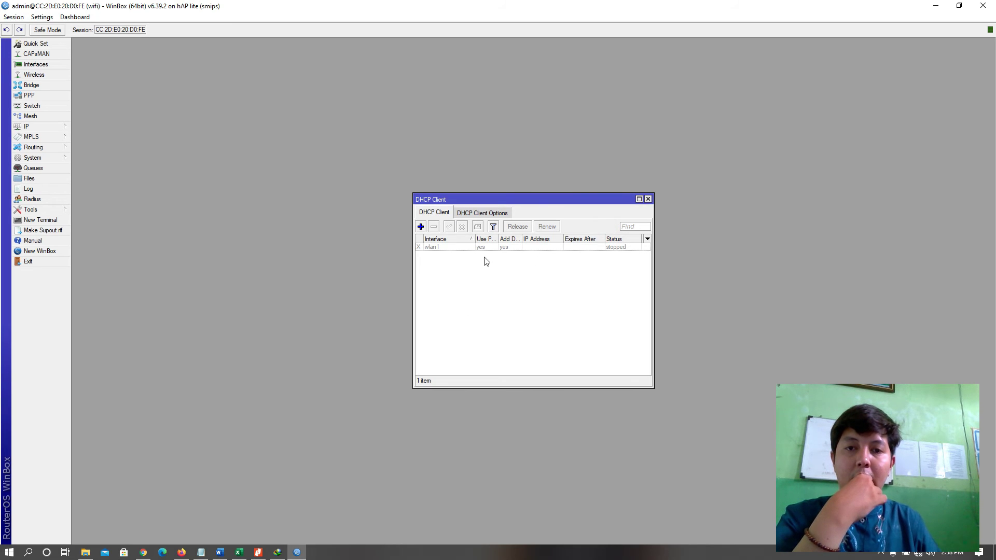
Enable the wlan1 DHCP client, wait for a bound lease, and close the list.
click(508, 247)
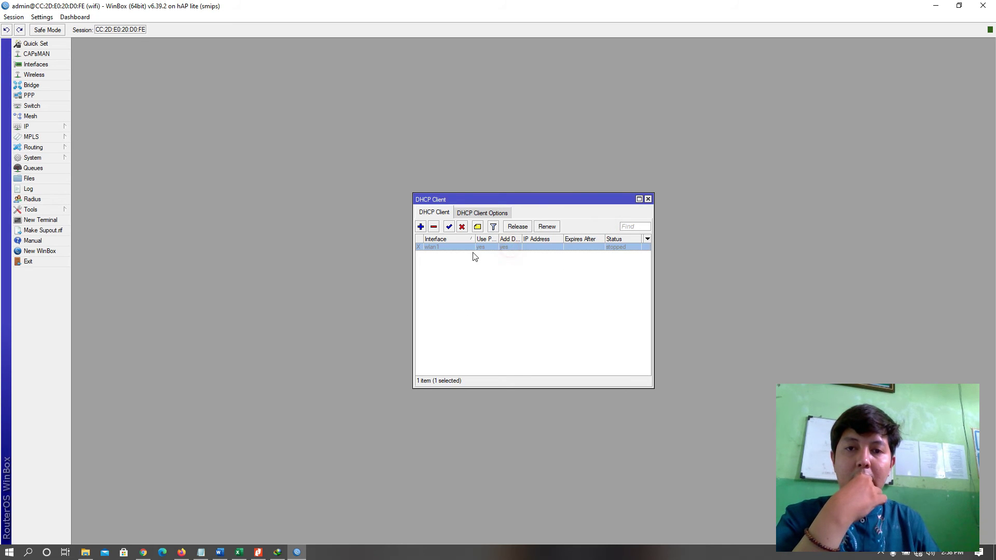
click(450, 228)
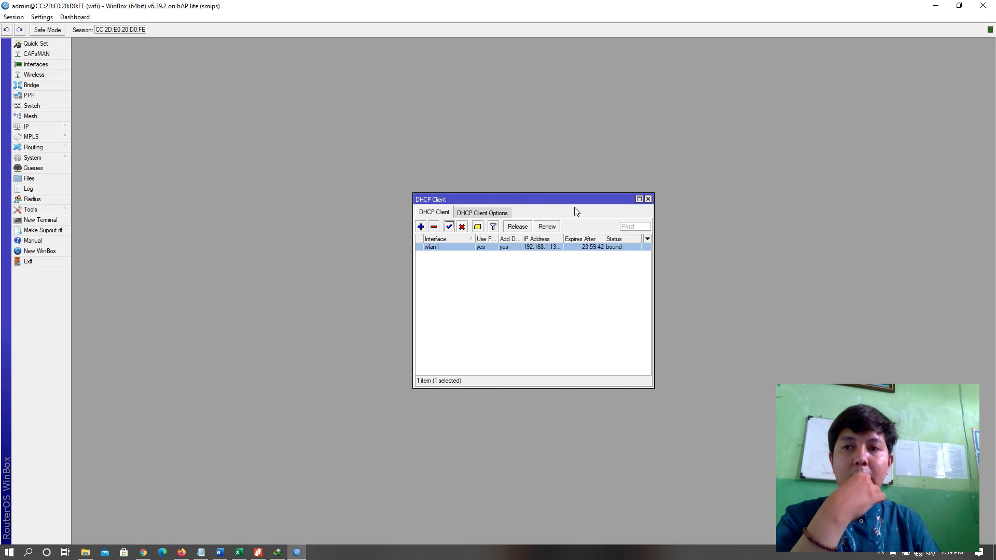
click(649, 200)
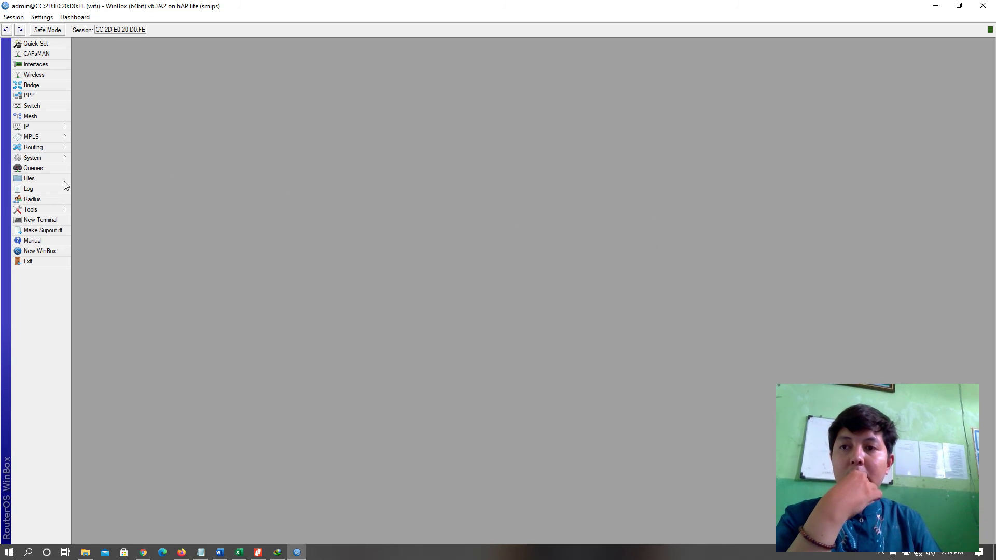
Create a new srcnat NAT rule with Out. Interface set to wlan1.
click(55, 126)
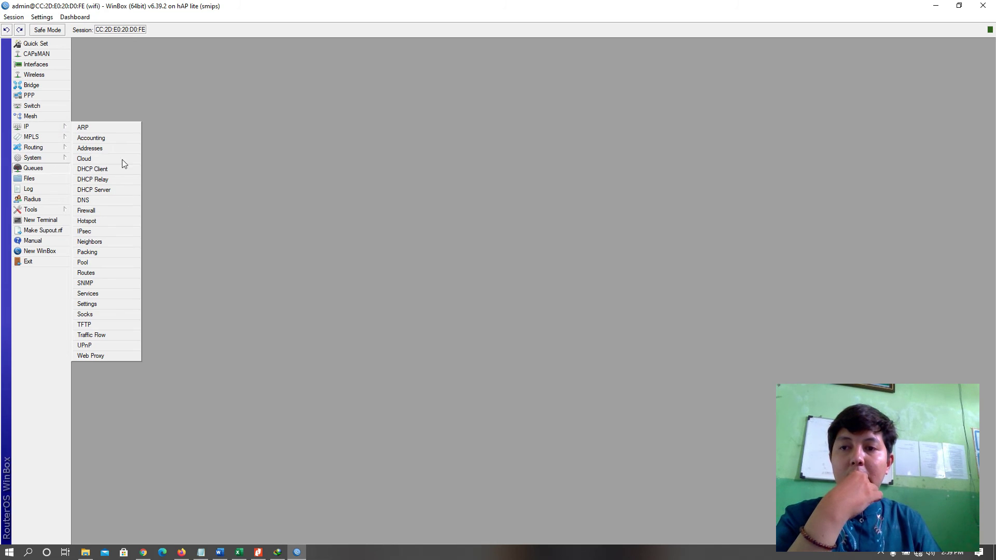
click(95, 211)
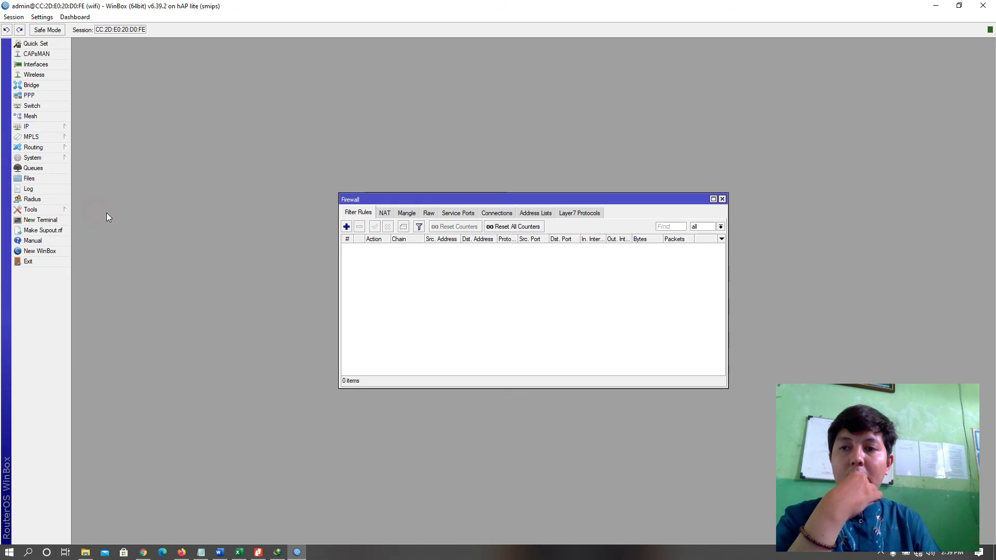
click(384, 214)
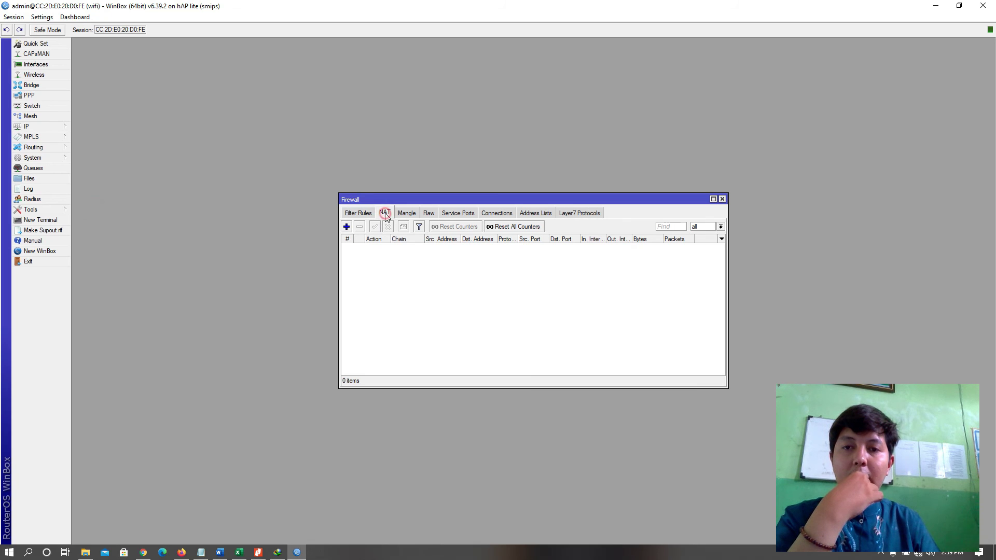
click(347, 227)
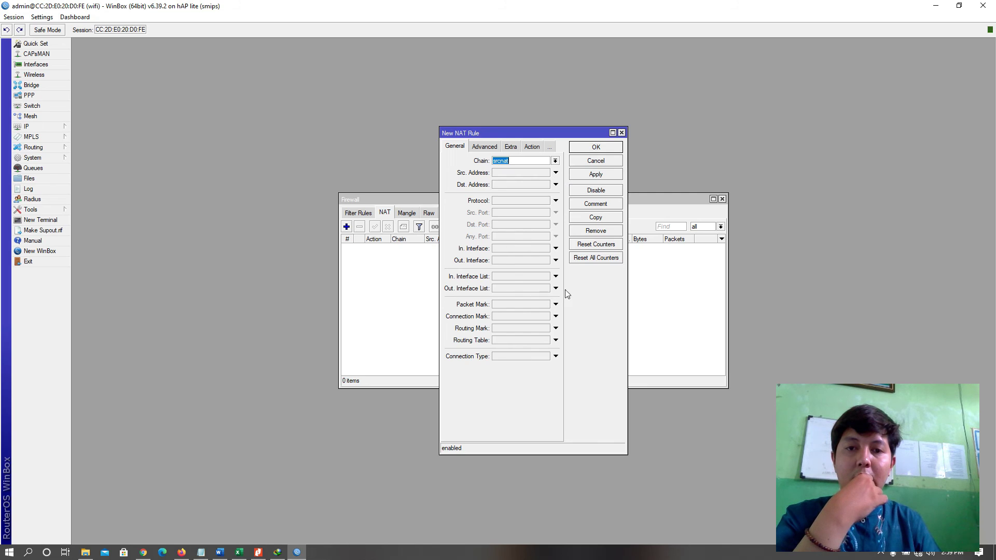
click(555, 260)
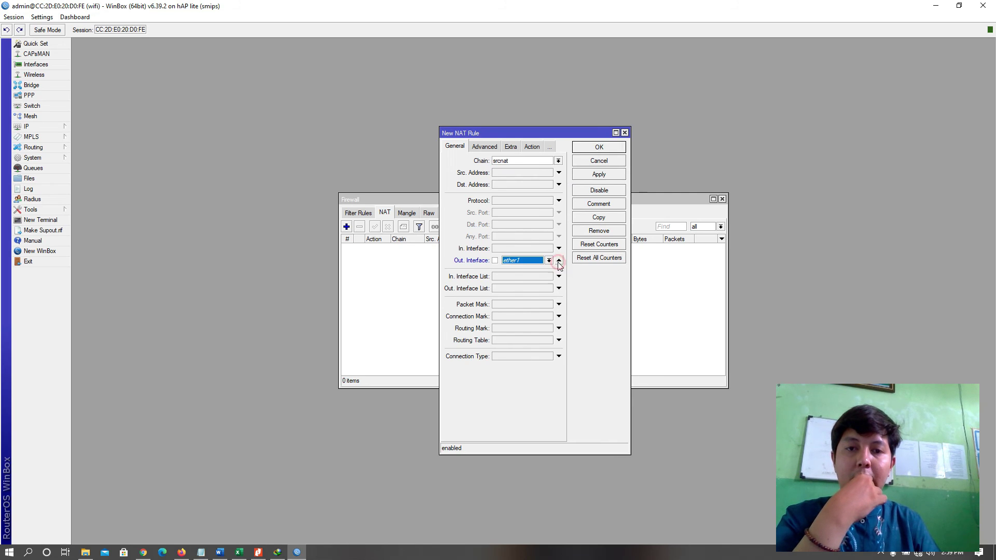
click(549, 260)
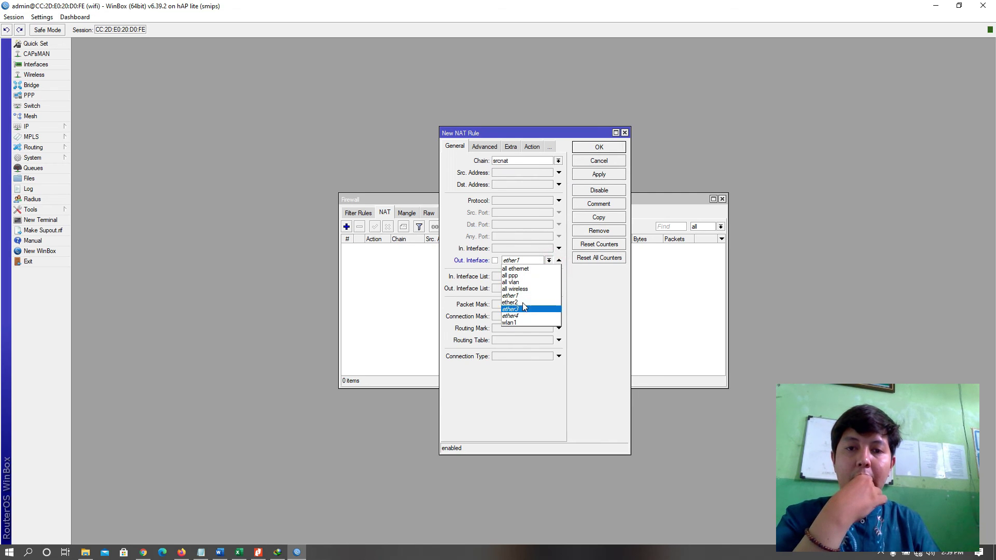
click(513, 322)
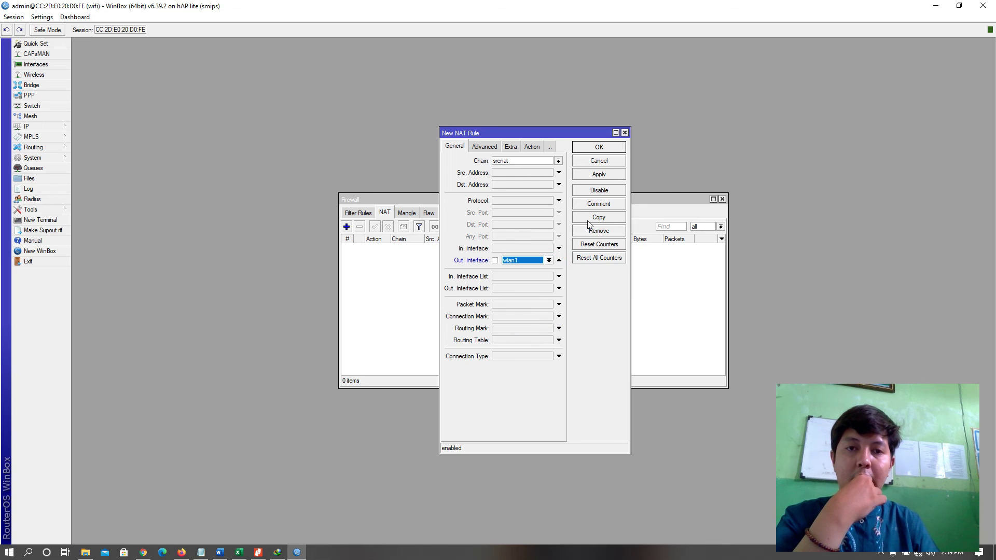
Set the rule's action to masquerade, save it, and close the Firewall window.
click(532, 146)
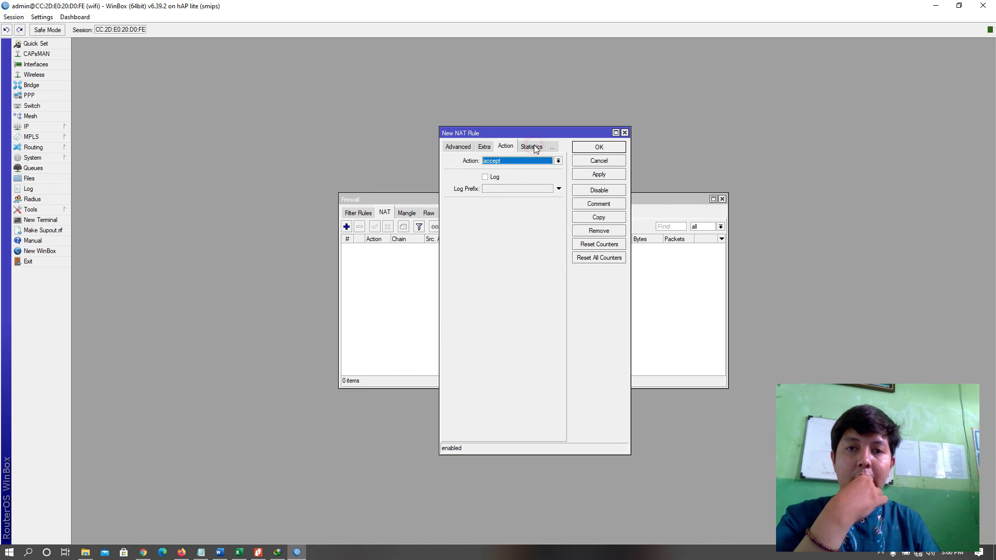
click(535, 166)
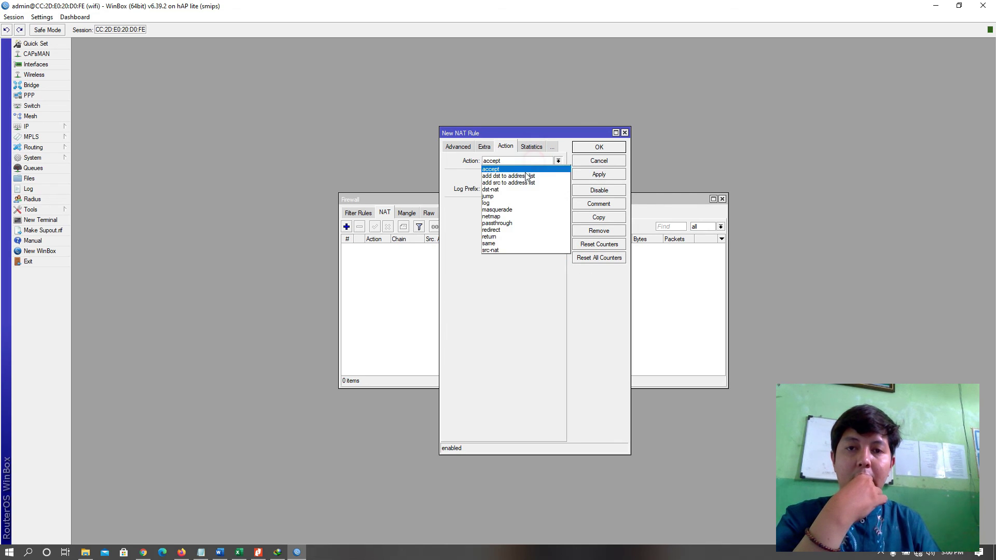
click(502, 210)
click(601, 175)
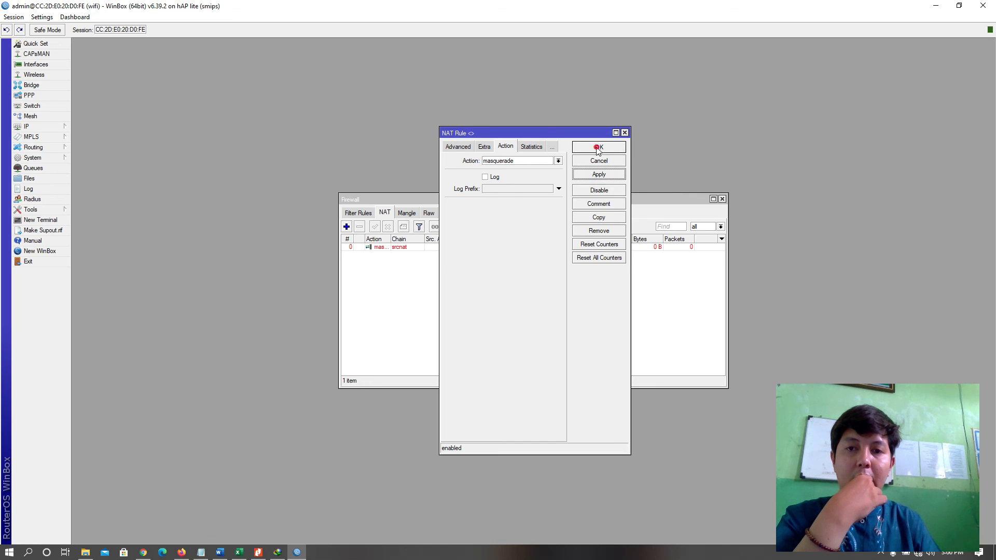
click(599, 148)
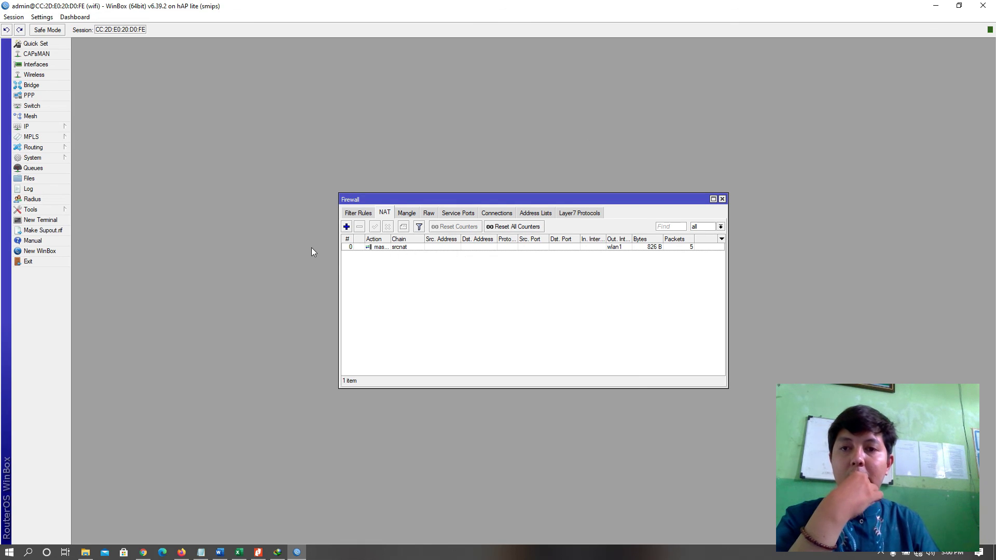
click(721, 199)
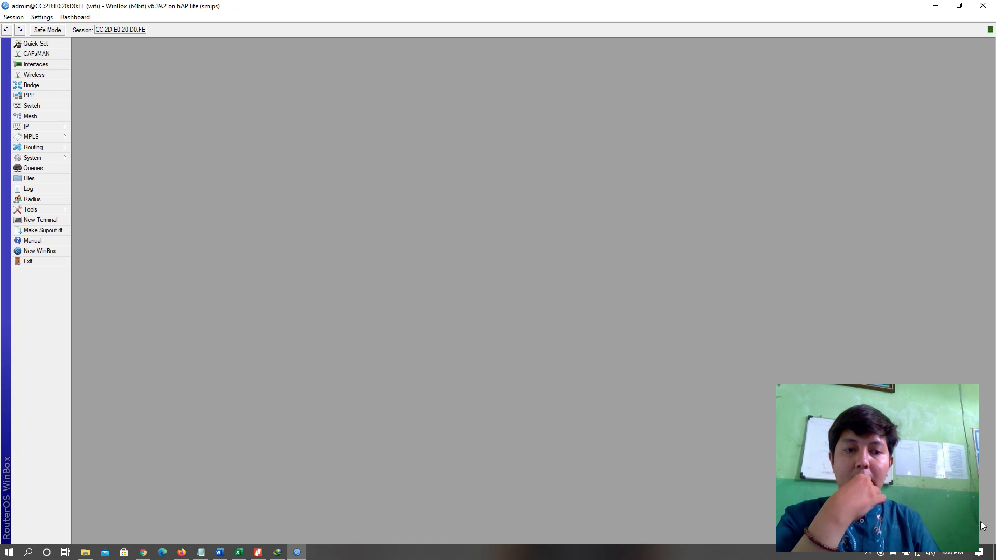
Glance at the Windows network connections list, then bring Chrome to the front.
click(919, 555)
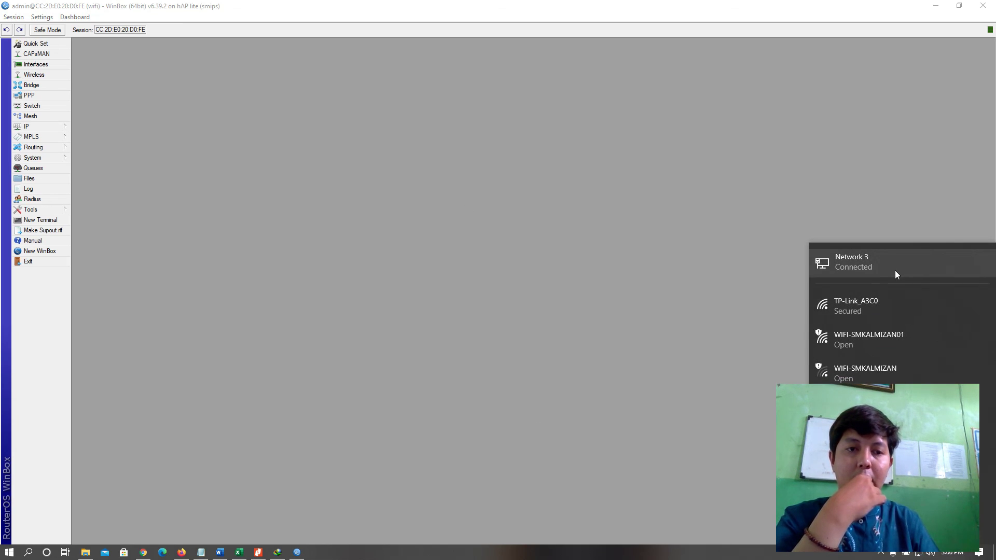
click(547, 278)
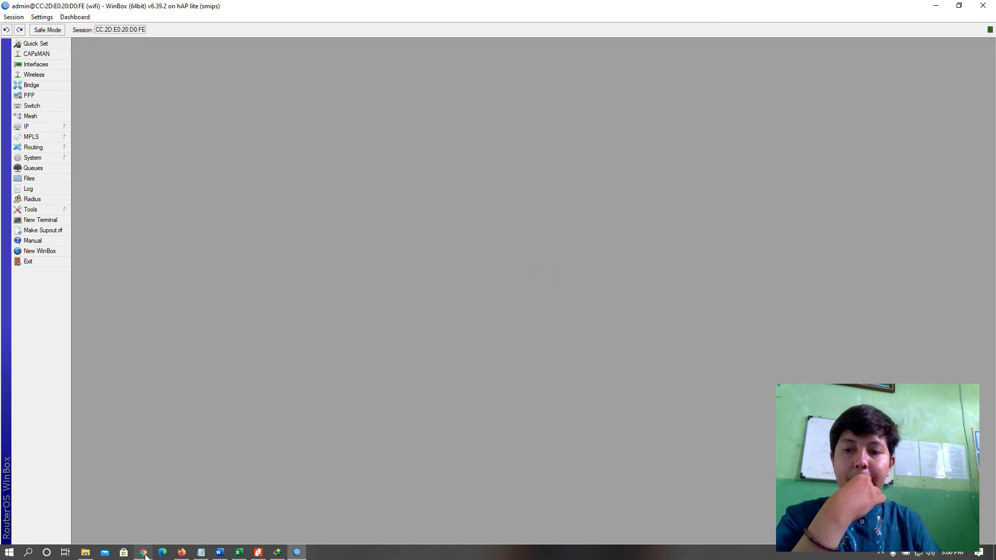
click(143, 553)
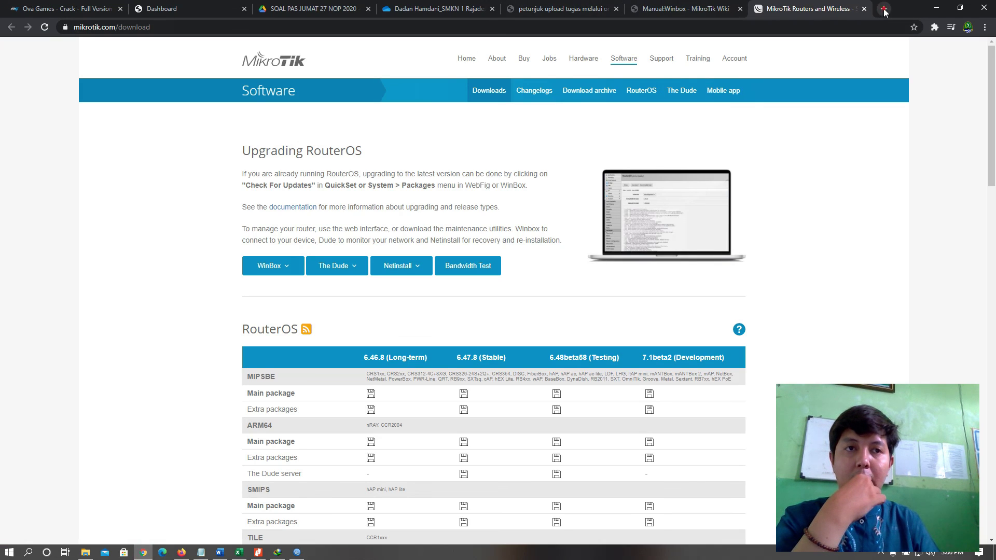
Load YouTube and then google.com in a new tab, close it, and return to WinBox.
click(884, 9)
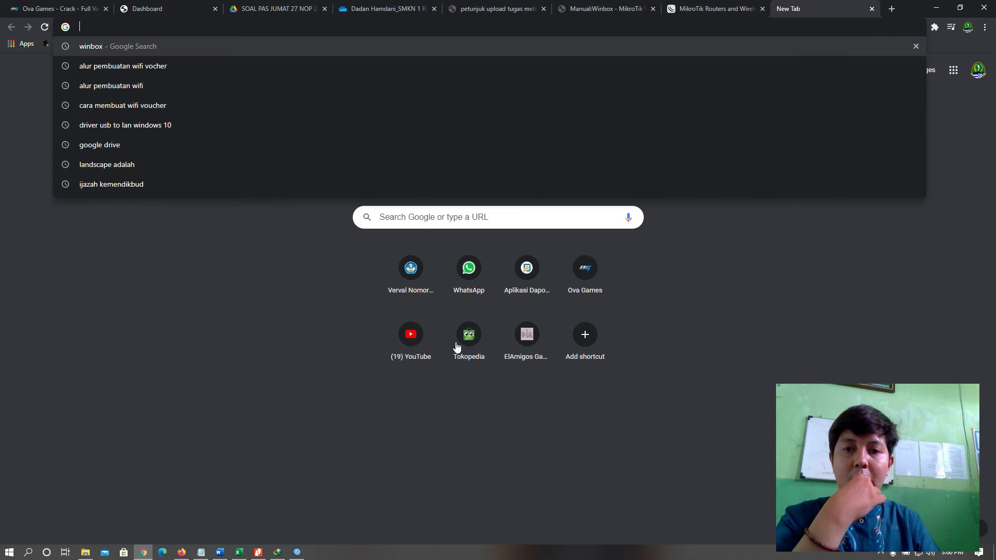
click(408, 332)
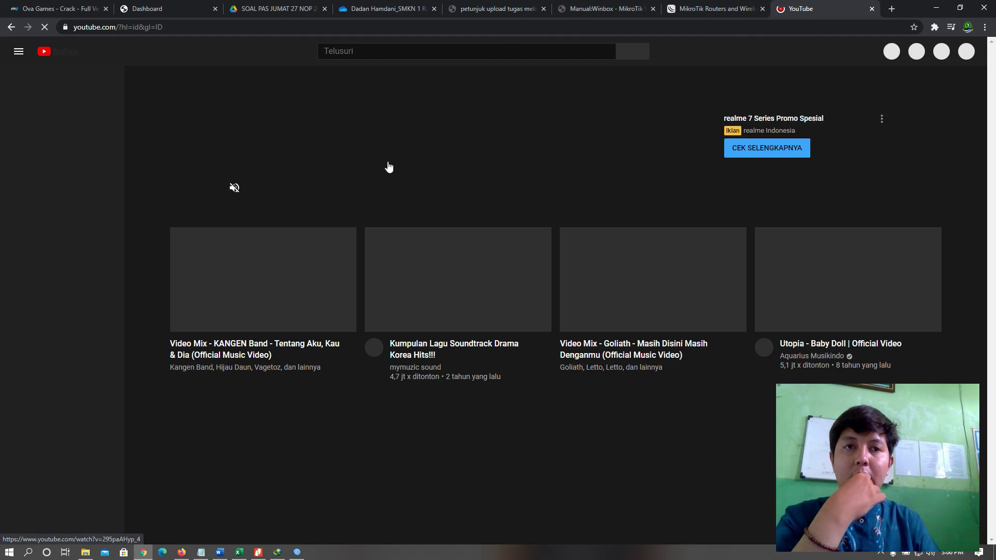
click(827, 30)
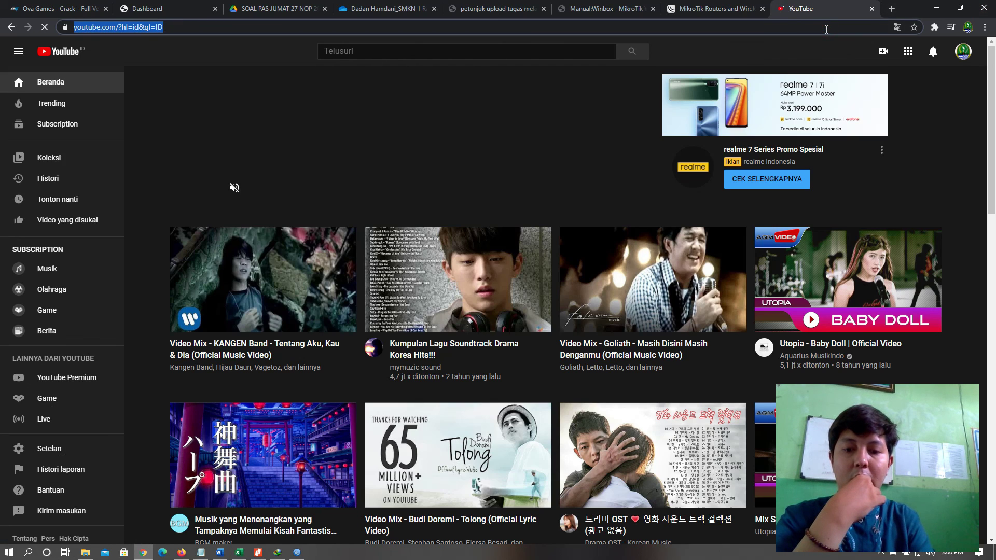
text(google)
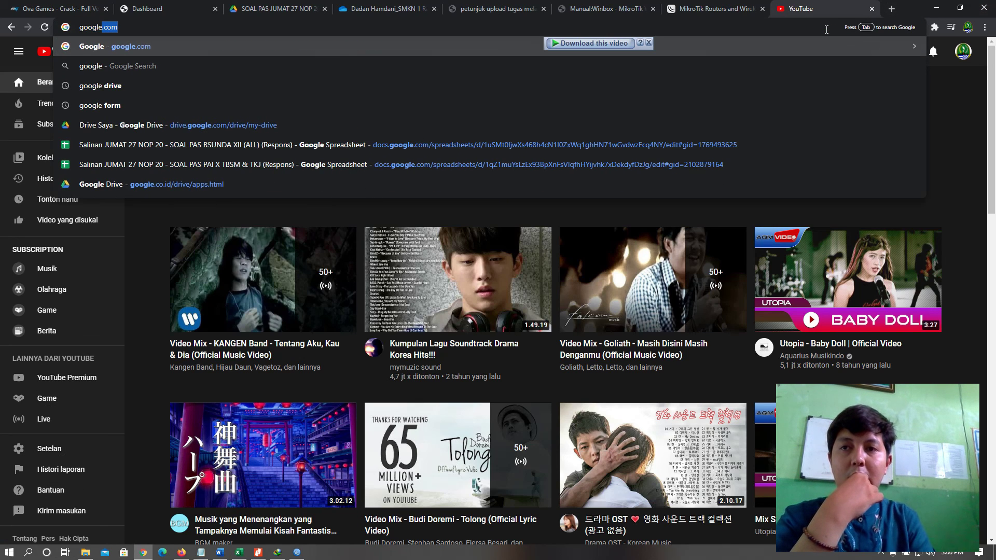
key(Return)
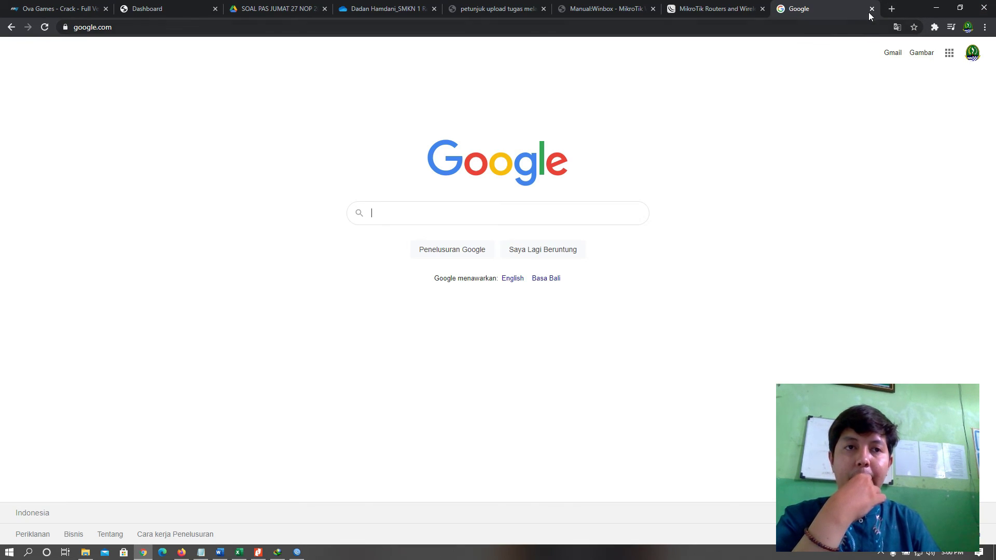
click(872, 9)
key(alt+Tab)
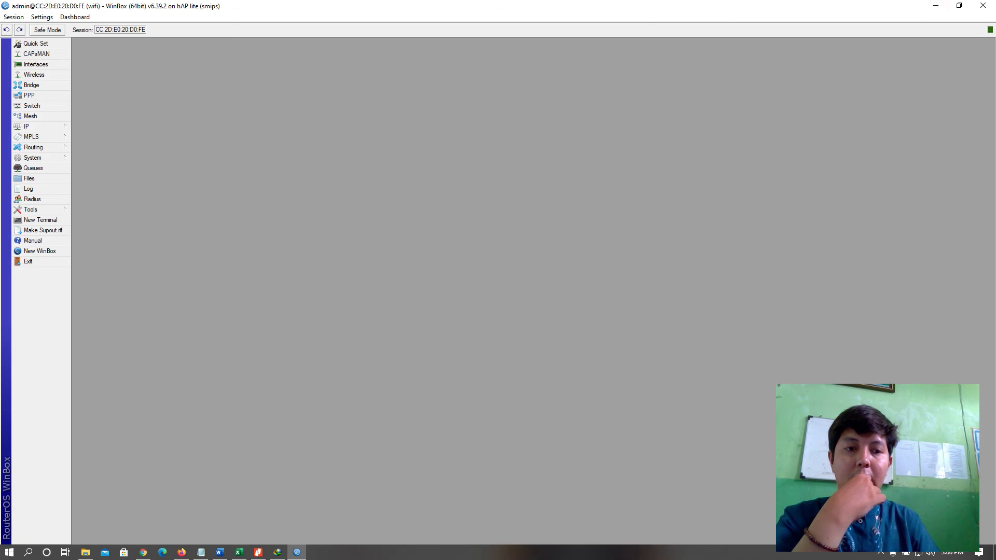
click(919, 554)
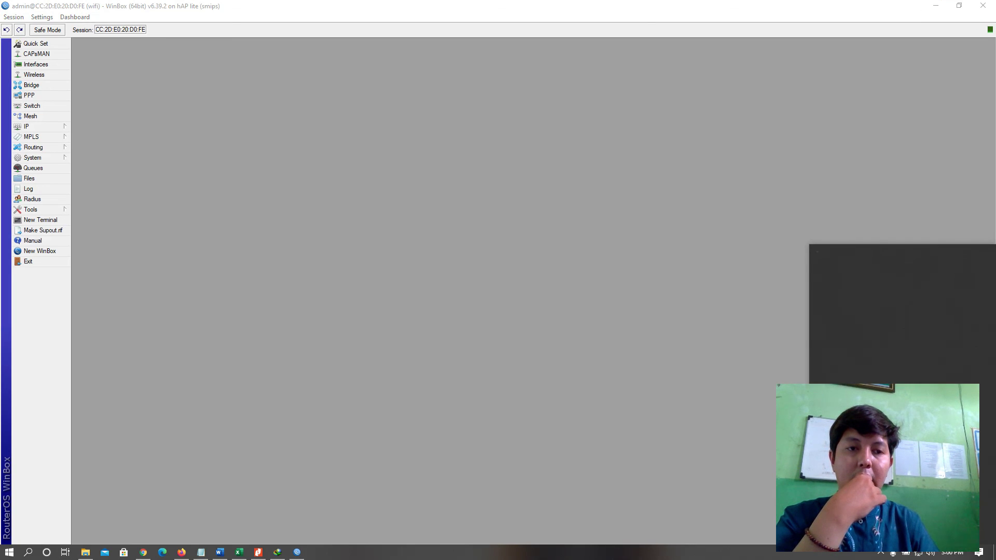
click(416, 182)
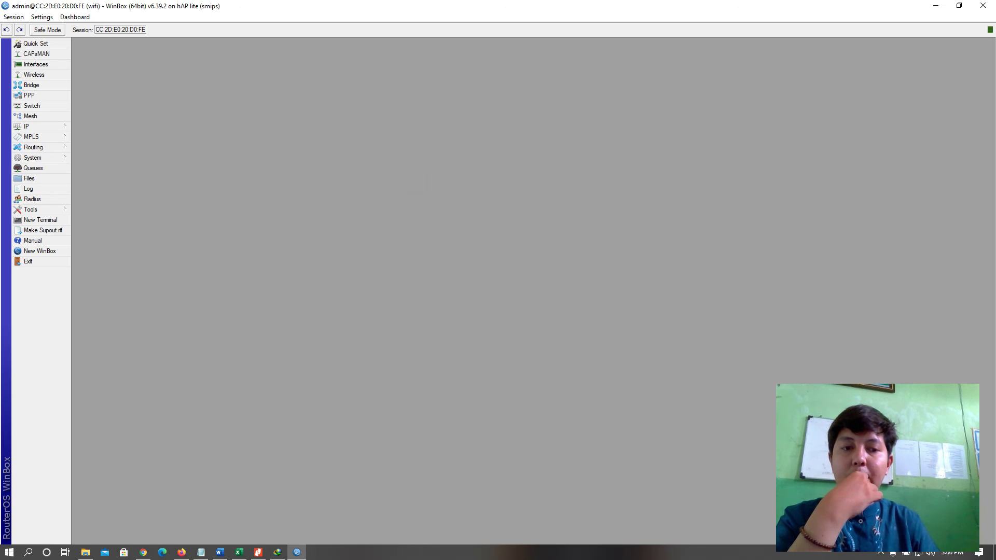
click(53, 129)
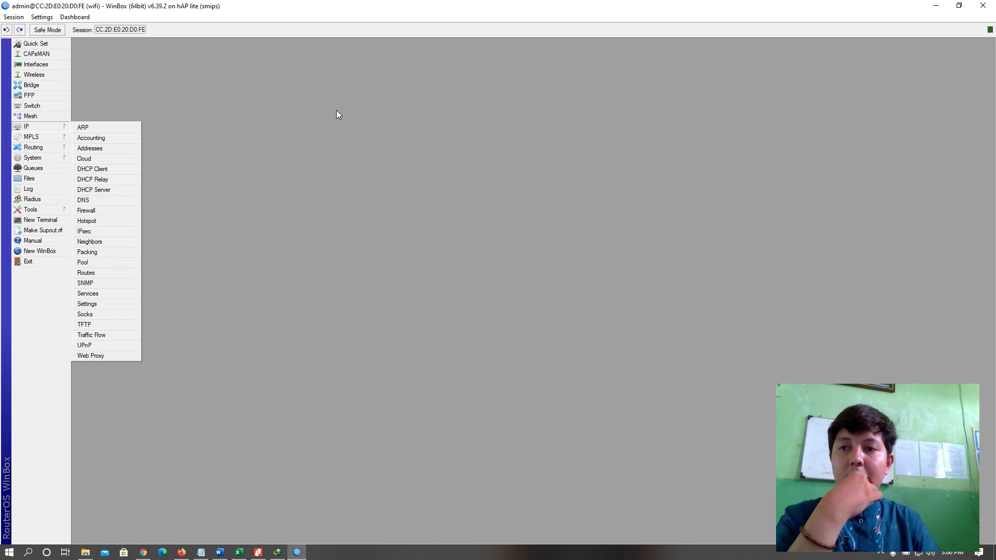
click(312, 138)
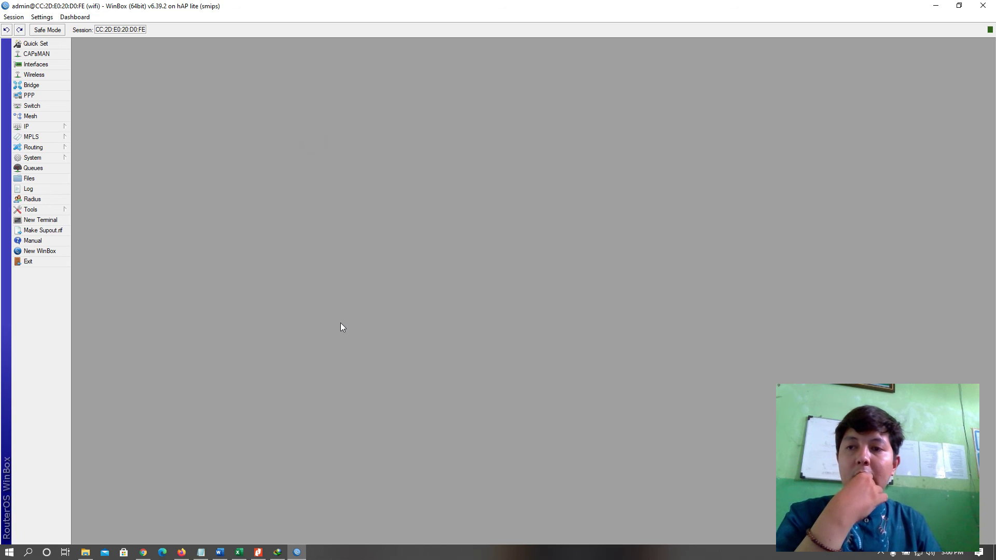